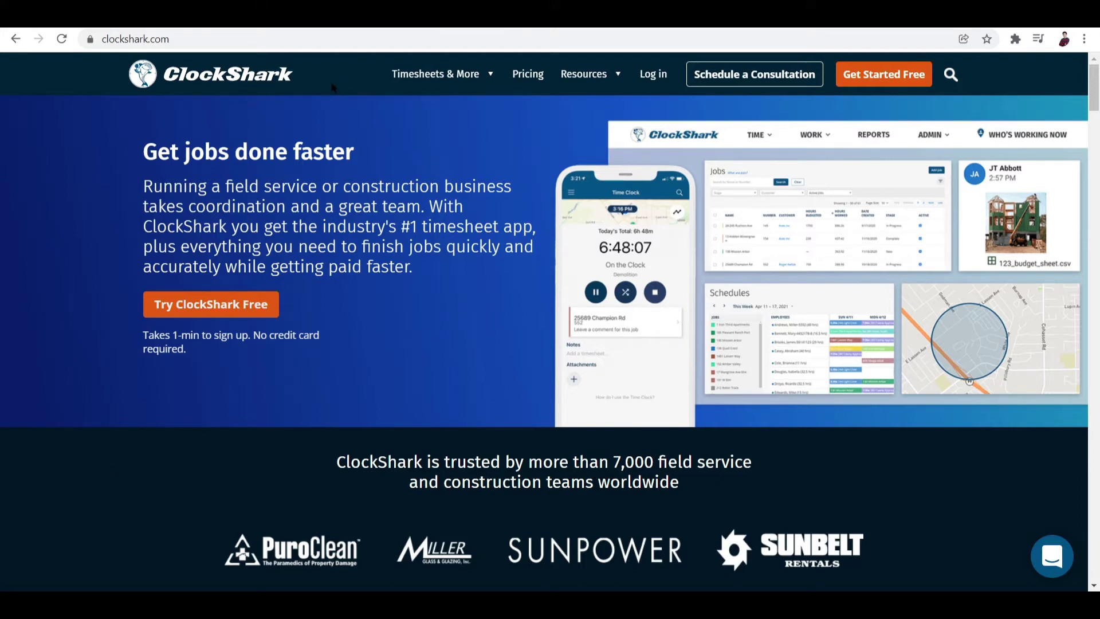
Step: Start the ClockShark free-trial signup
mouse_move(469, 84)
scroll(714, 359, down, 6)
scroll(716, 360, up, 6)
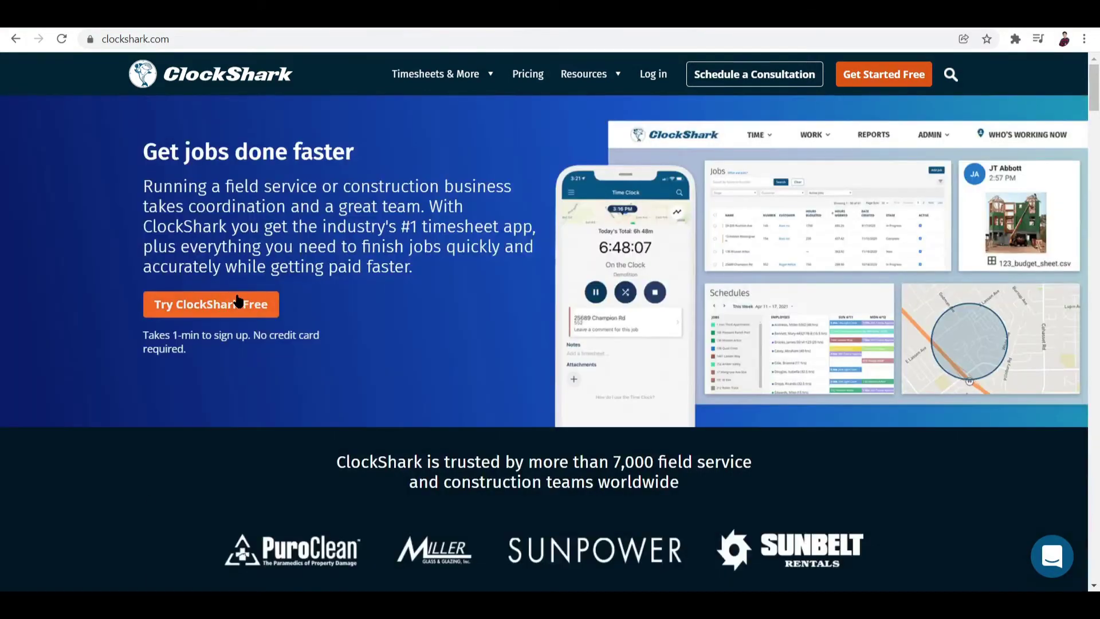
click(235, 305)
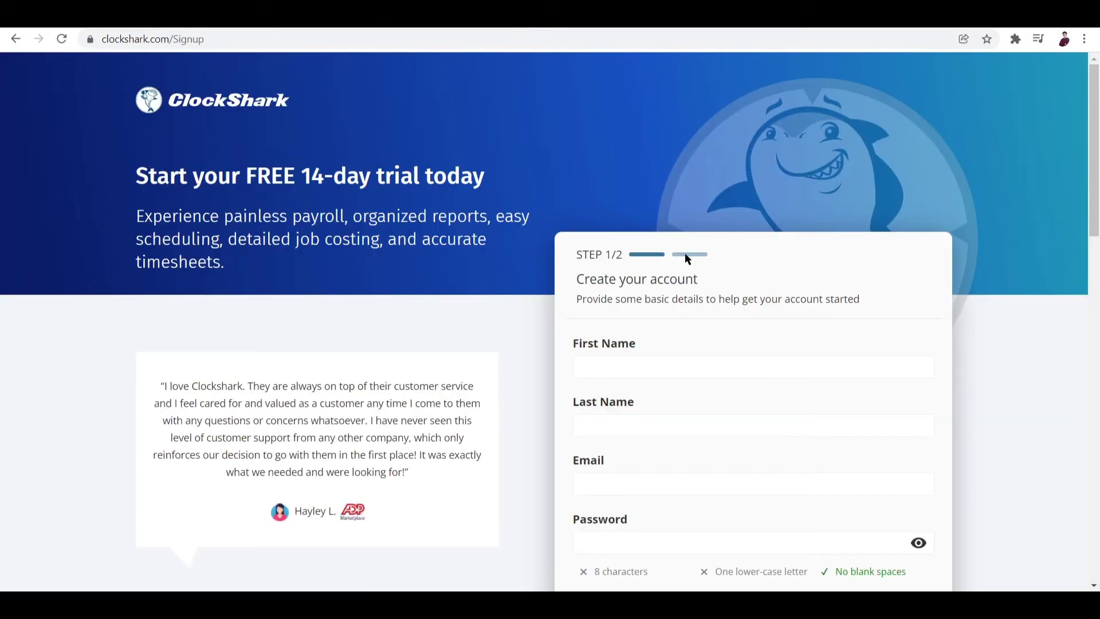
scroll(685, 253, down, 1)
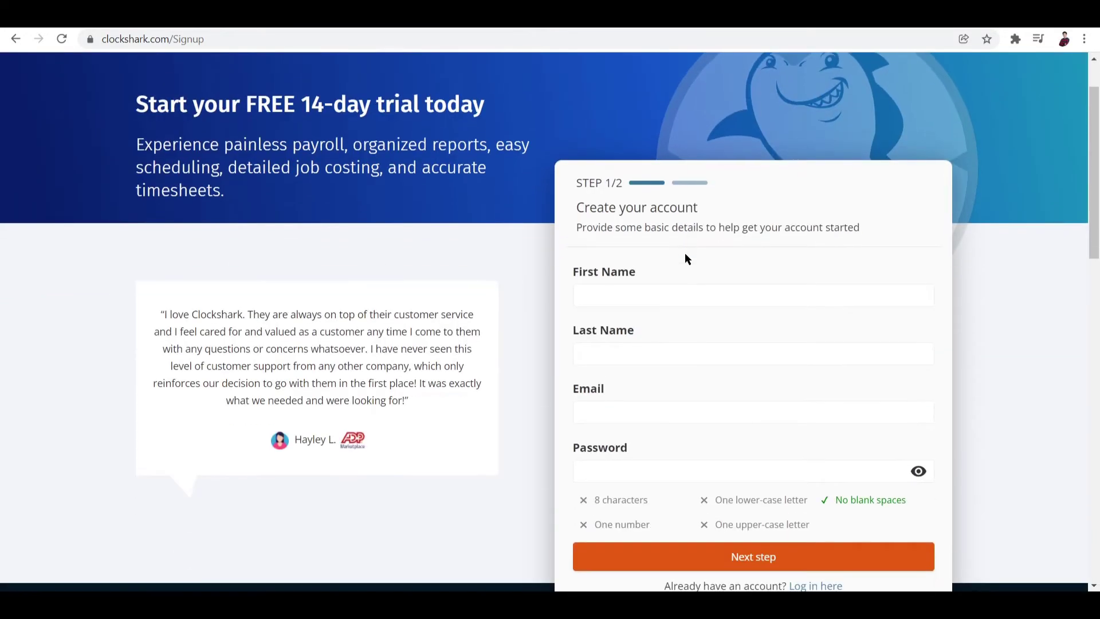
Step: Enter the account holder's first and last name and e-mail, and use Chrome's suggested password
click(650, 291)
click(625, 411)
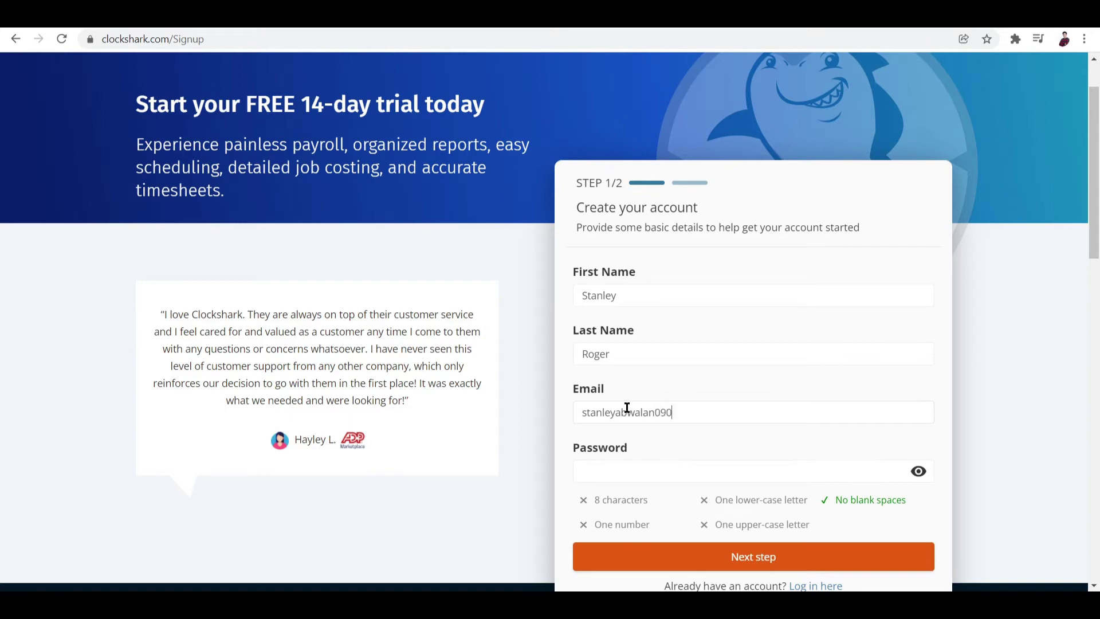
scroll(634, 430, down, 1)
click(820, 404)
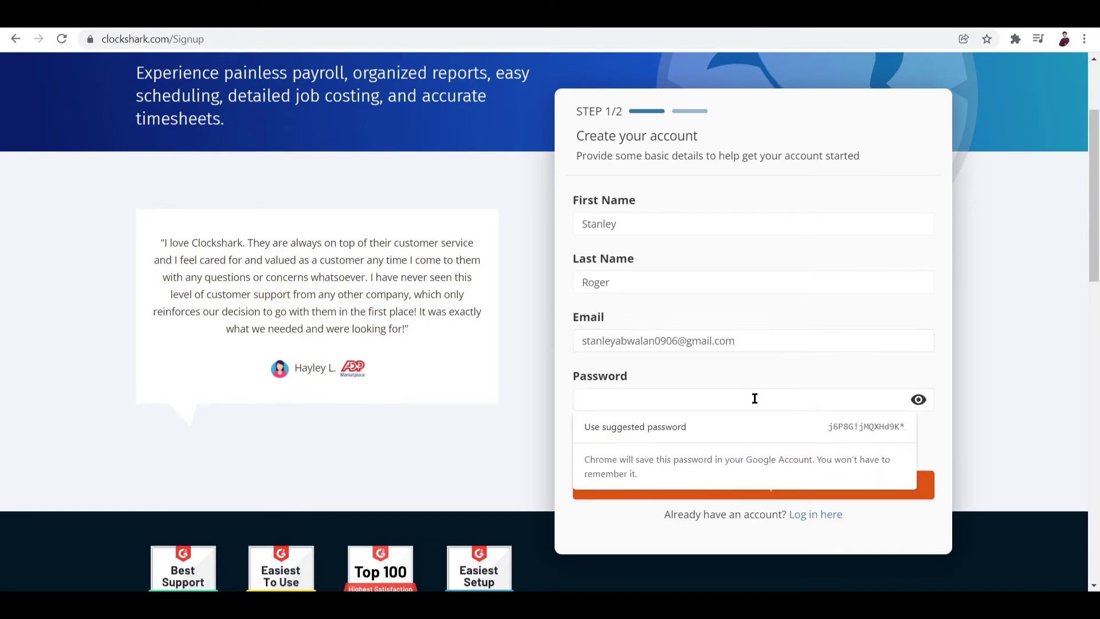
click(734, 424)
Step: Go to the company details step, autofill the business phone and type a first company name
click(665, 483)
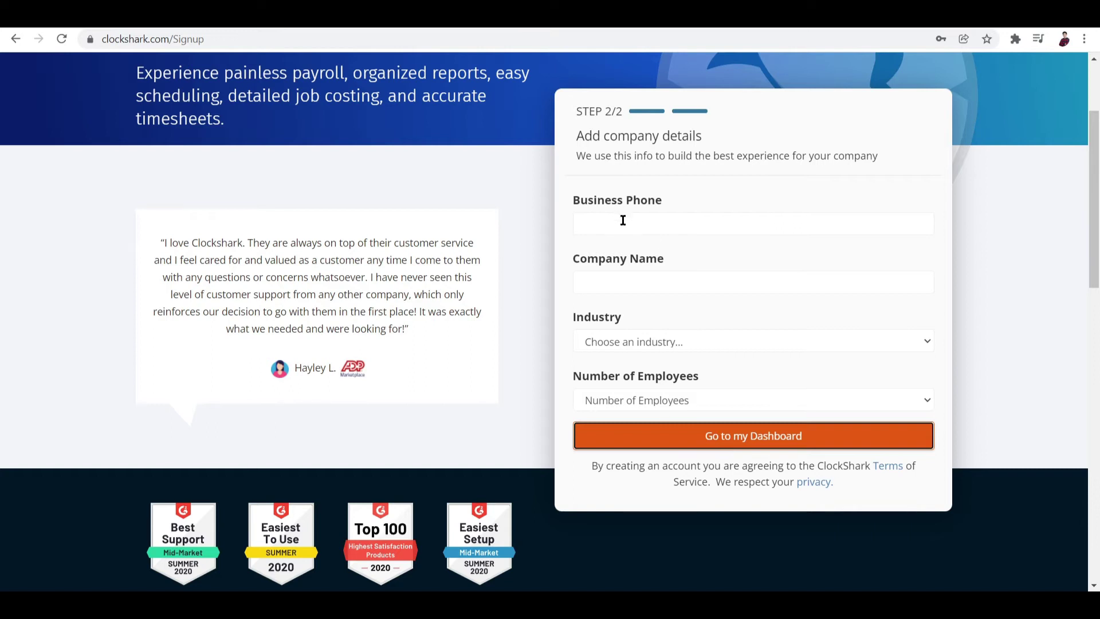
click(622, 222)
click(651, 254)
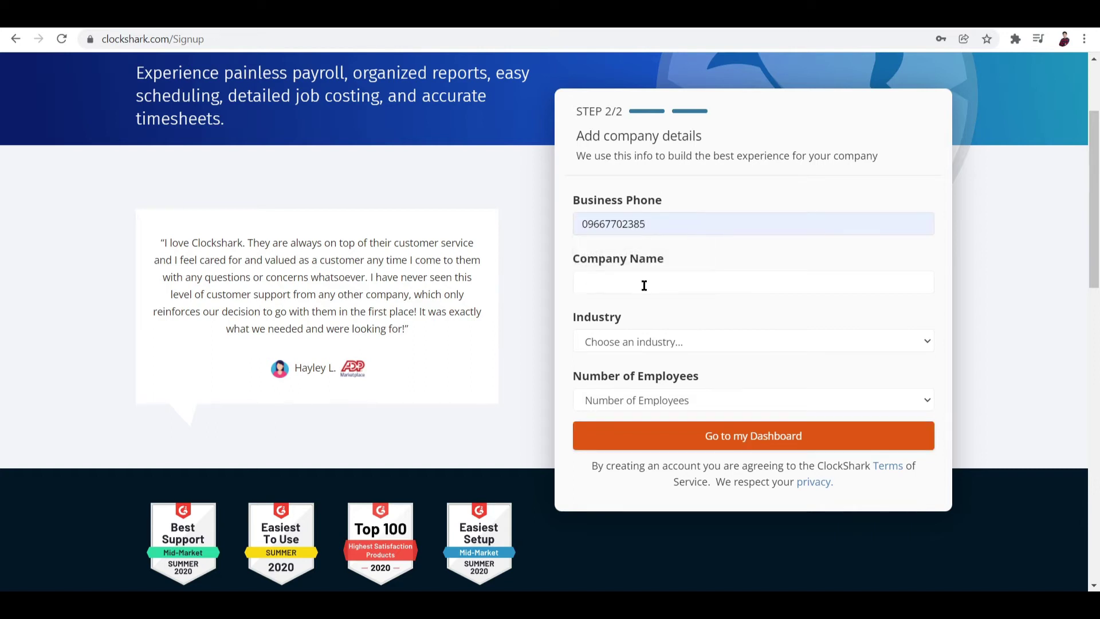
text(Yolk)
click(700, 340)
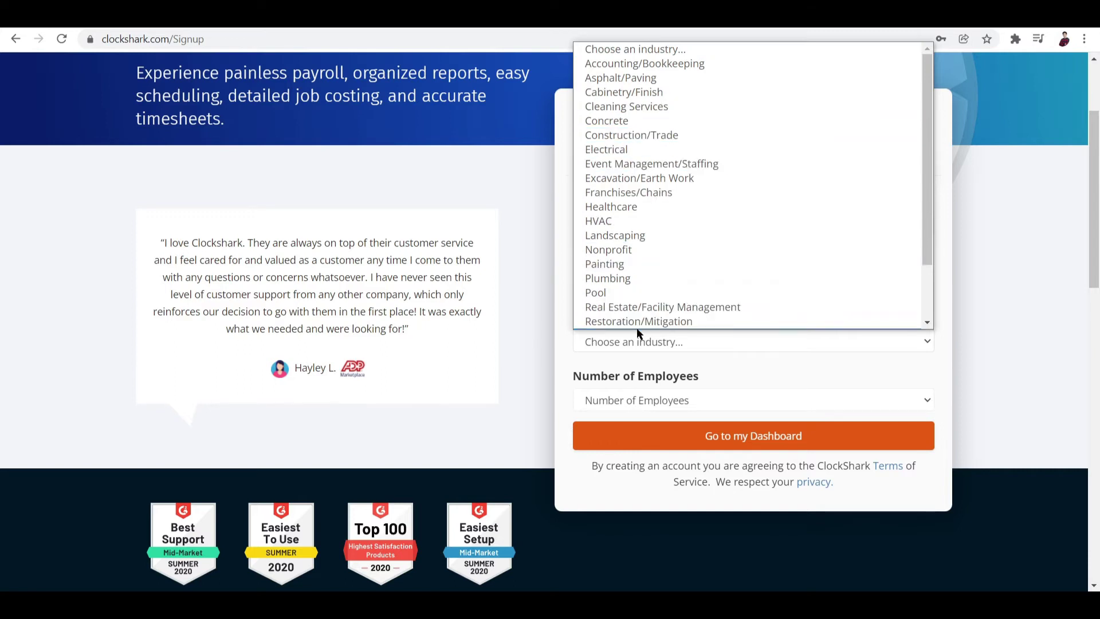
click(790, 347)
scroll(788, 346, up, 3)
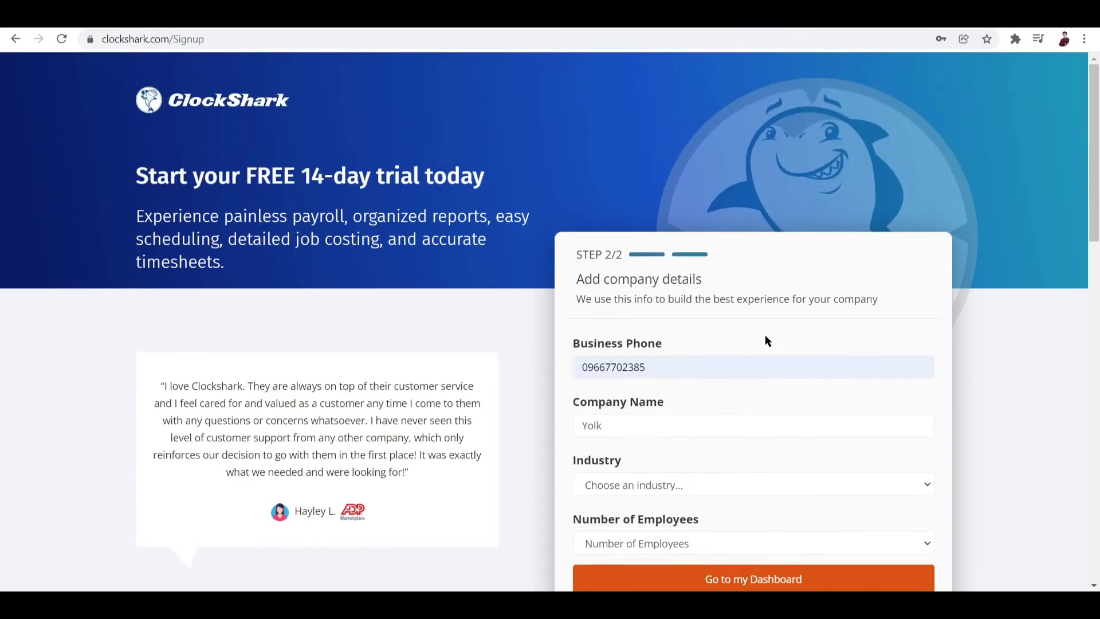
Step: Replace the company name with '24constuct'
click(664, 430)
key(ctrl+a)
key(BackSpace)
text(24constr)
key(BackSpace)
text(uct)
Step: Choose Construction/Trade as the industry and 11-25 employees, then create the account
scroll(718, 495, down, 1)
click(692, 417)
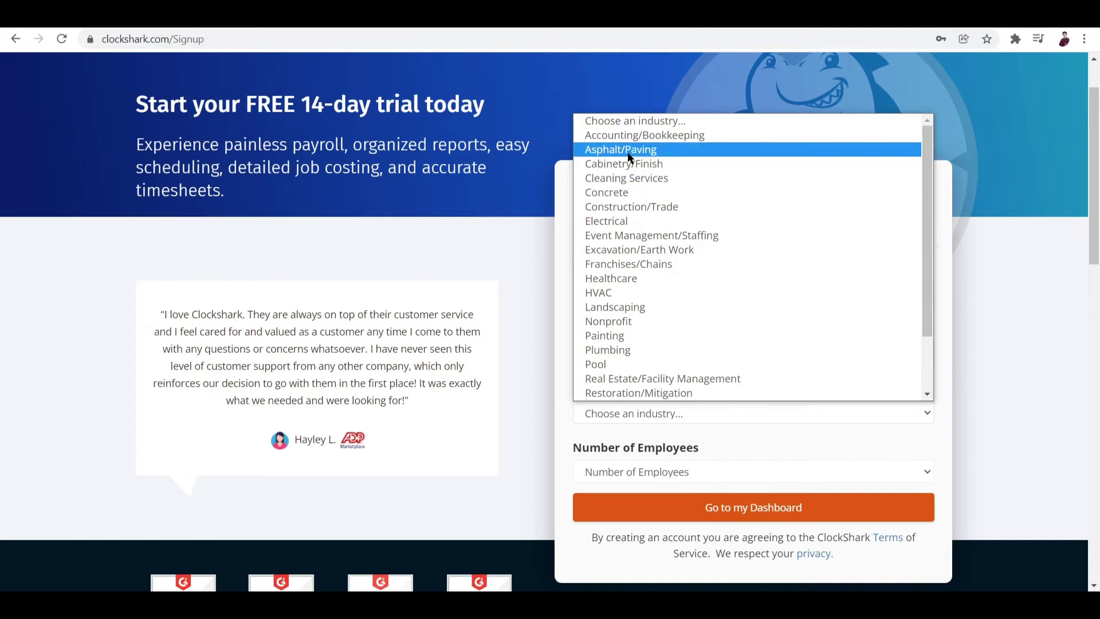
scroll(631, 158, down, 2)
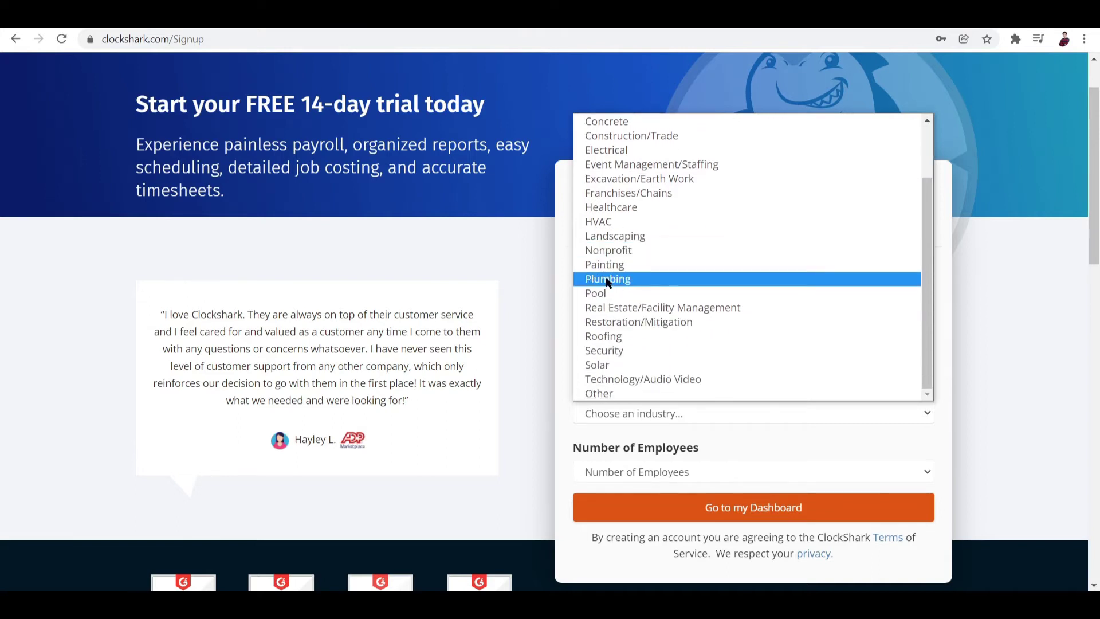
scroll(611, 290, up, 2)
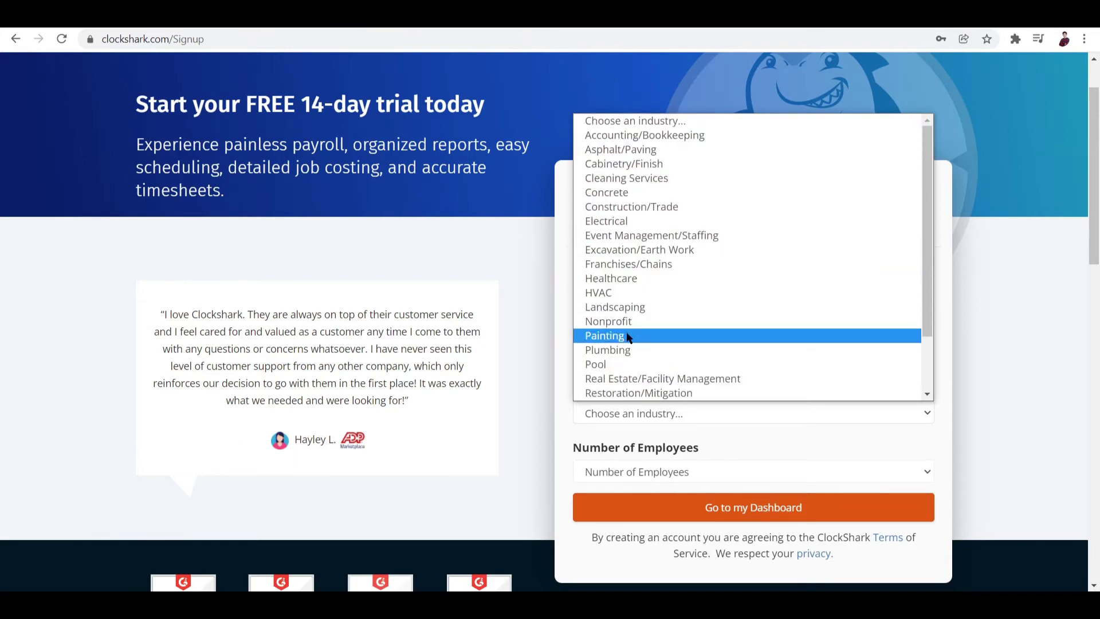
click(659, 207)
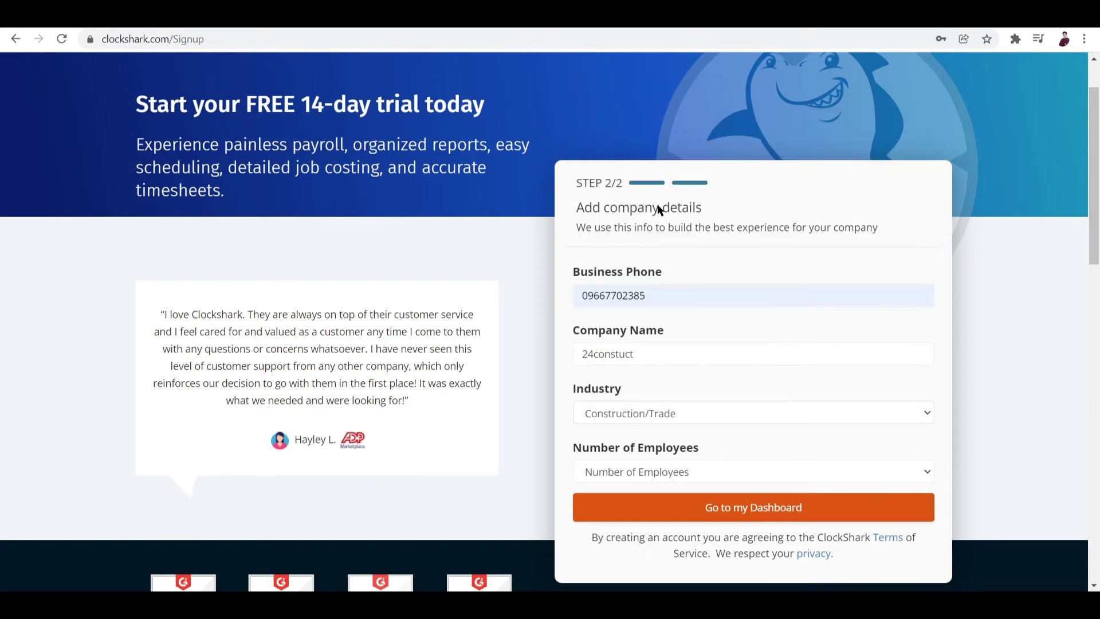
scroll(739, 483, down, 2)
click(640, 328)
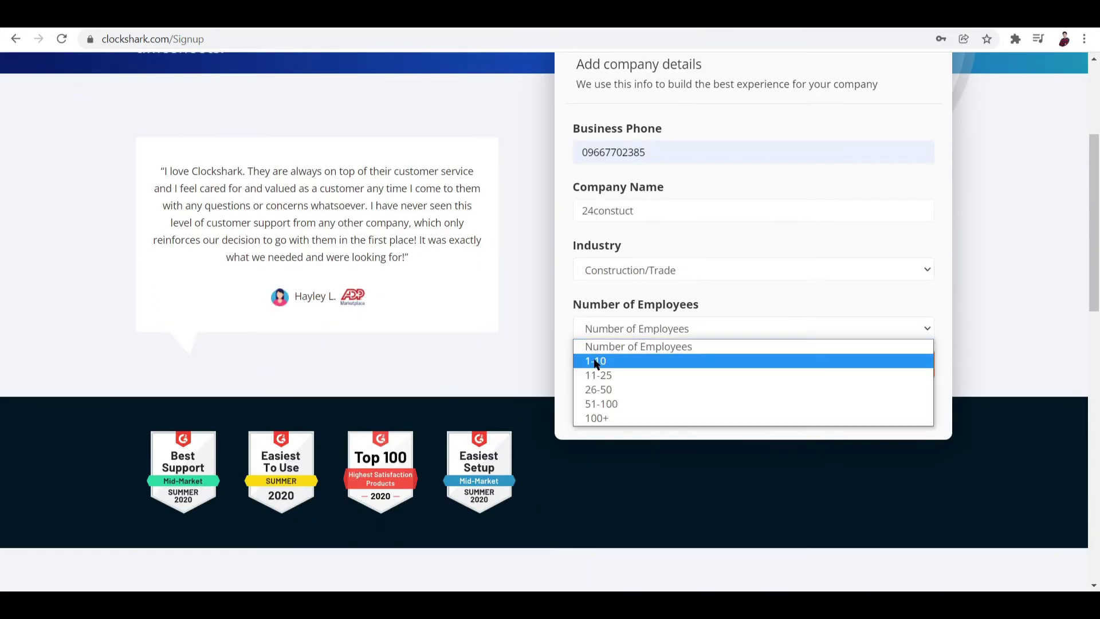
click(618, 375)
click(695, 367)
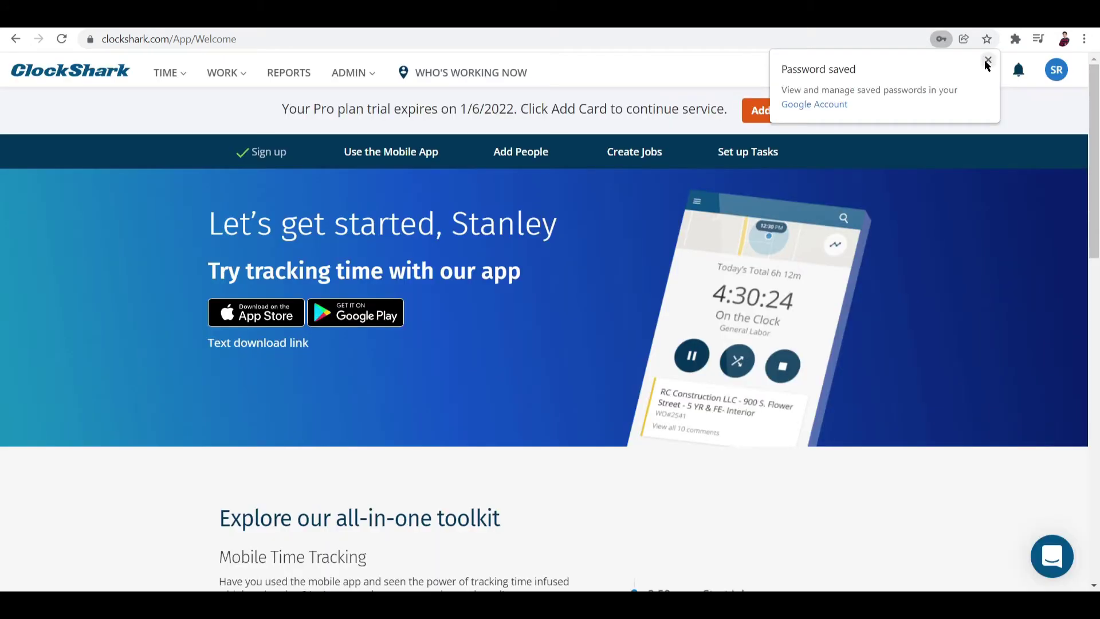
Step: Dismiss the password-saved notice and scroll to the welcome page's all-in-one toolkit section
click(987, 61)
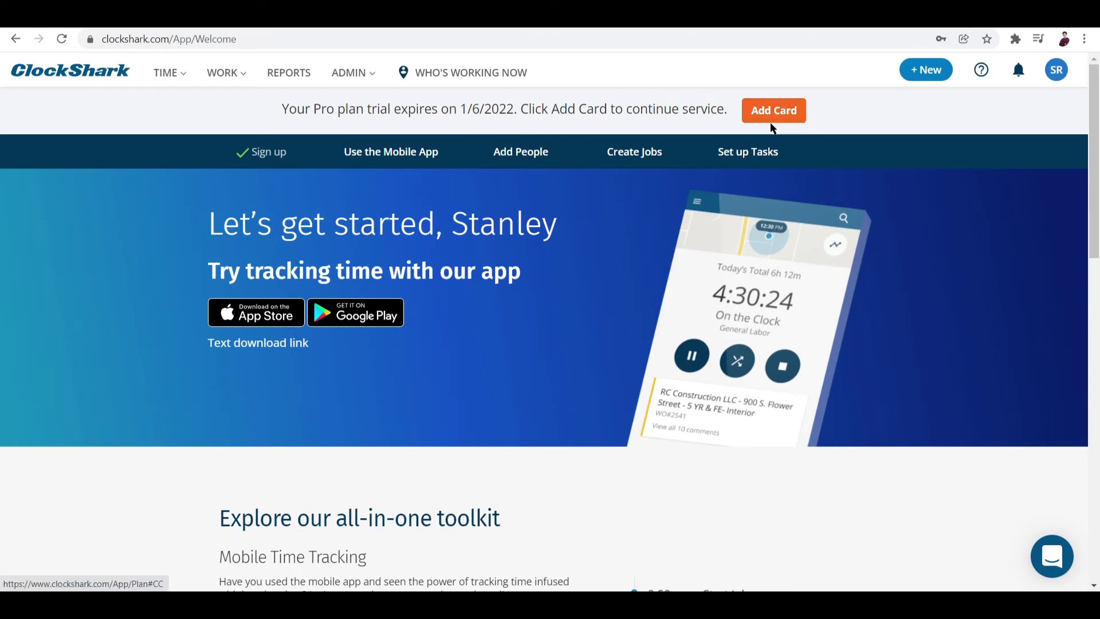
scroll(506, 307, down, 2)
scroll(504, 303, down, 8)
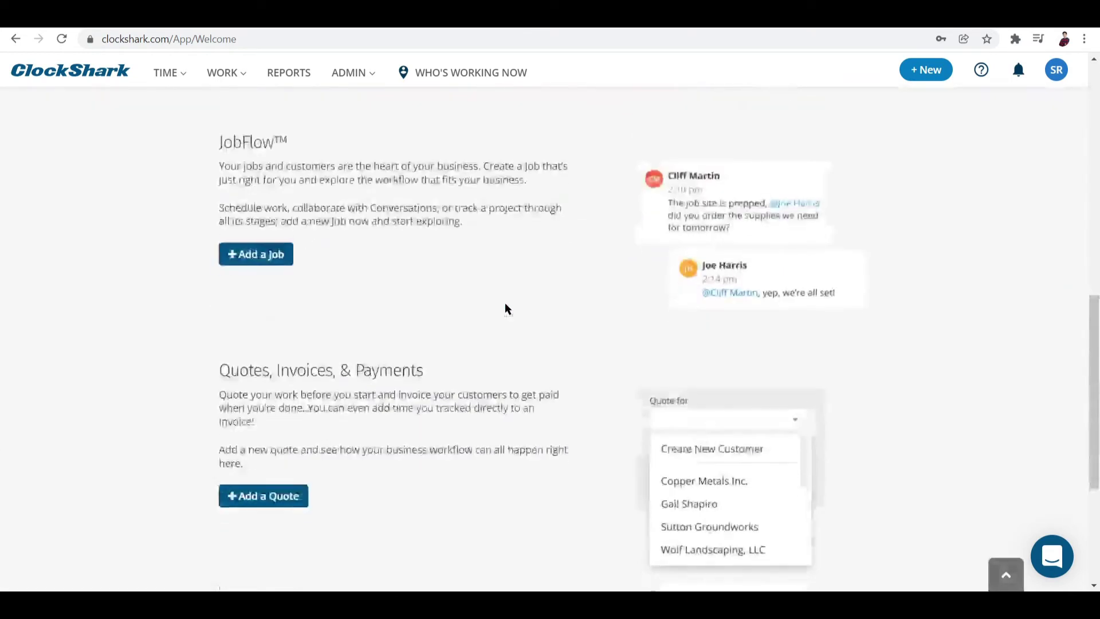
scroll(505, 304, up, 8)
scroll(504, 305, down, 7)
drag(1094, 311, 1091, 251)
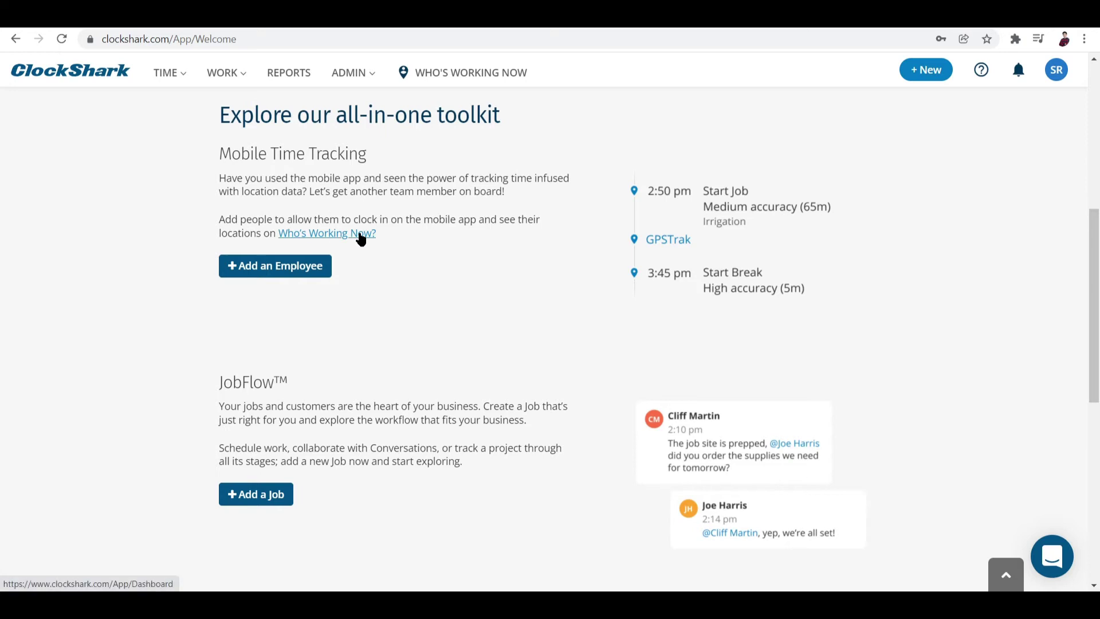
scroll(361, 238, down, 1)
scroll(362, 238, up, 2)
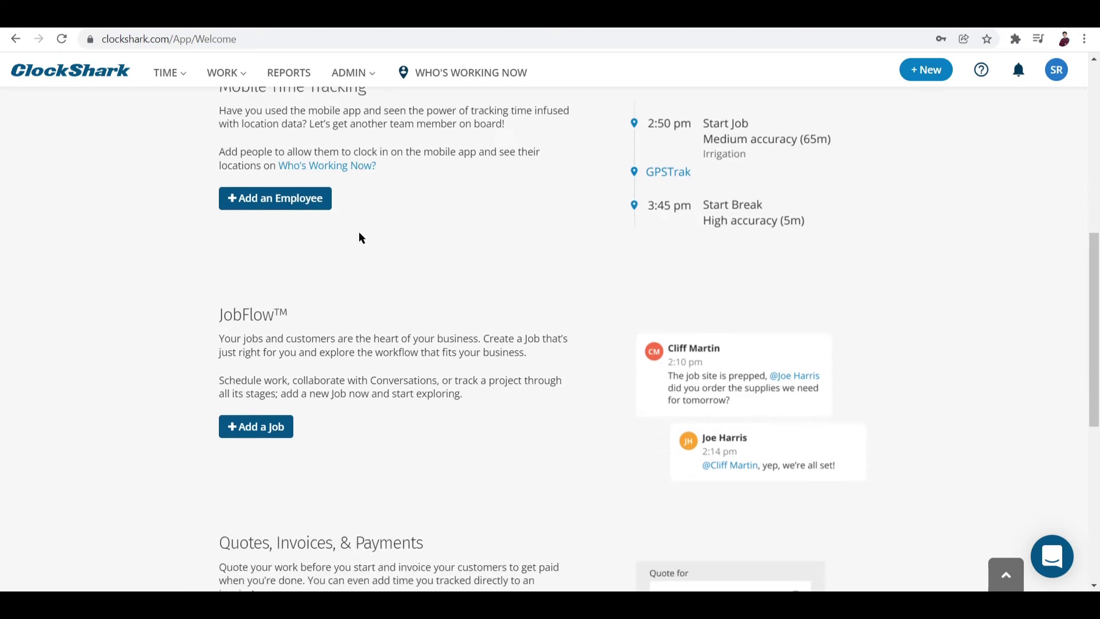
scroll(360, 233, up, 1)
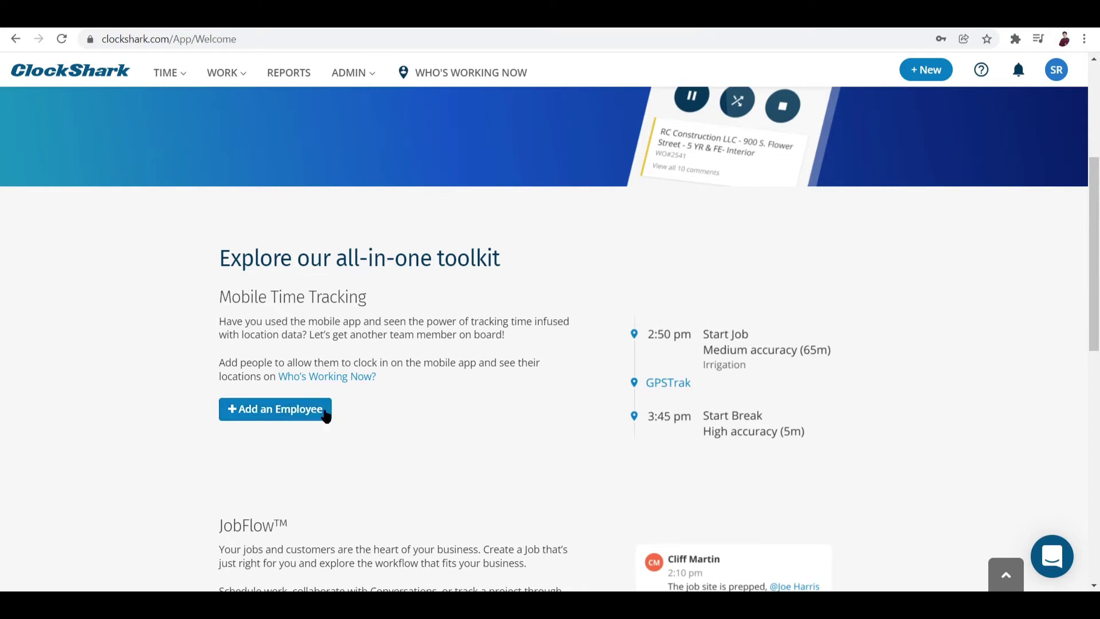
scroll(430, 527, down, 1)
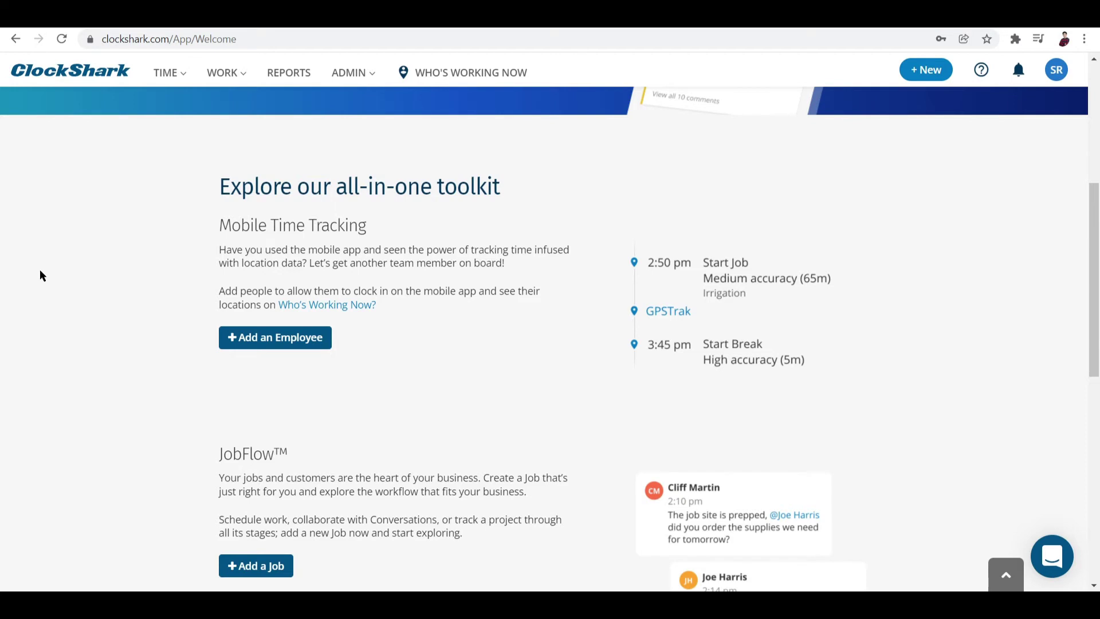
scroll(302, 393, down, 2)
scroll(304, 393, up, 1)
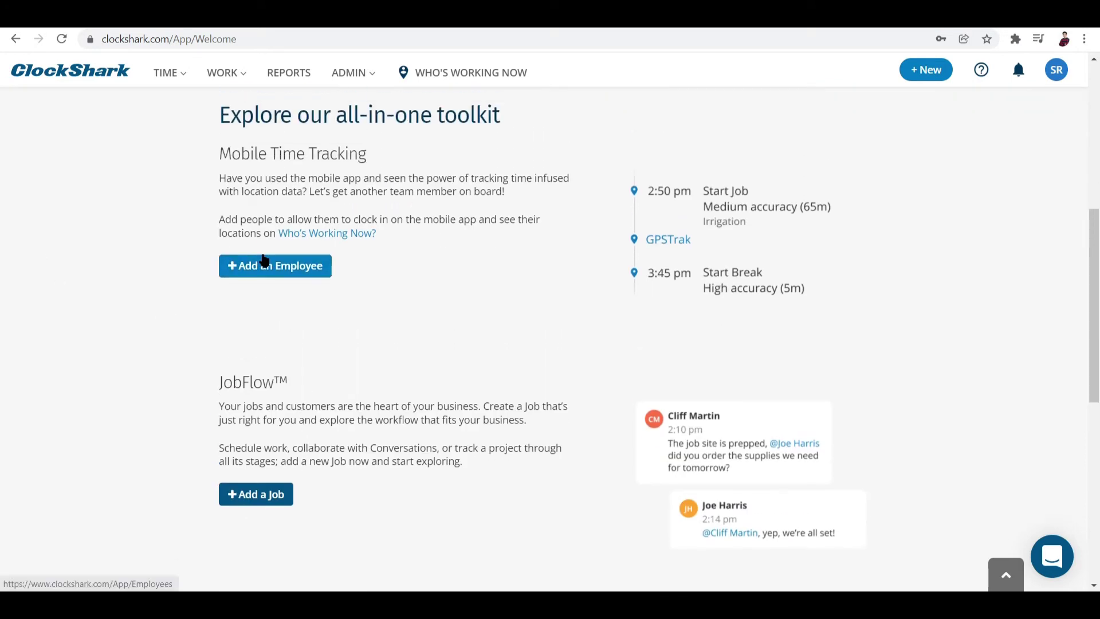
Step: Start a new employee with first name 'Employee', an e-mail address and a suggested password
click(268, 267)
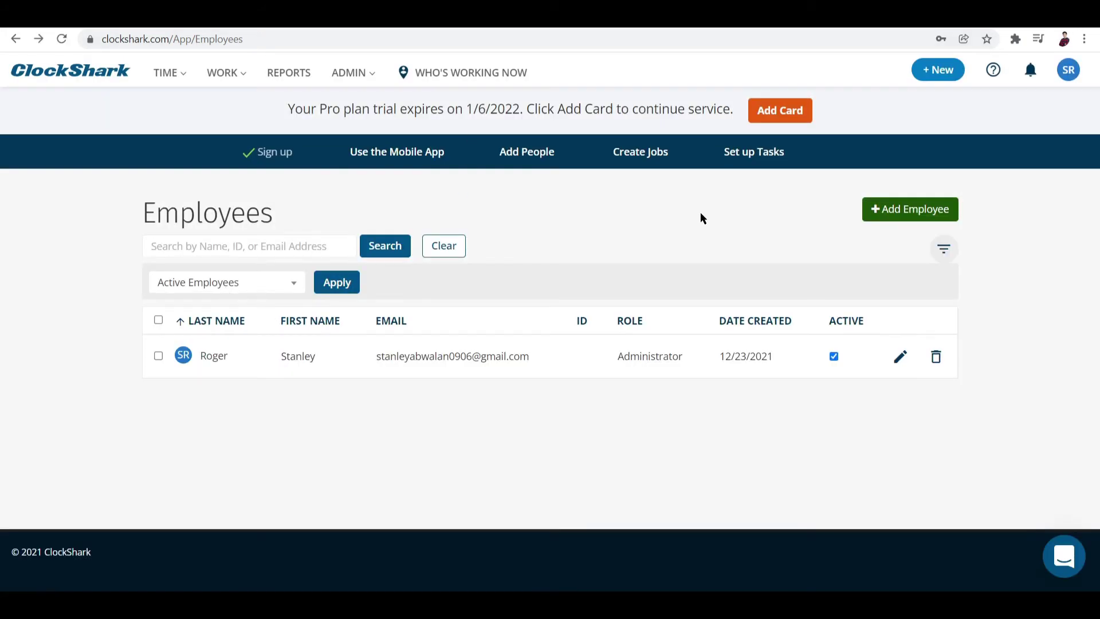
click(920, 207)
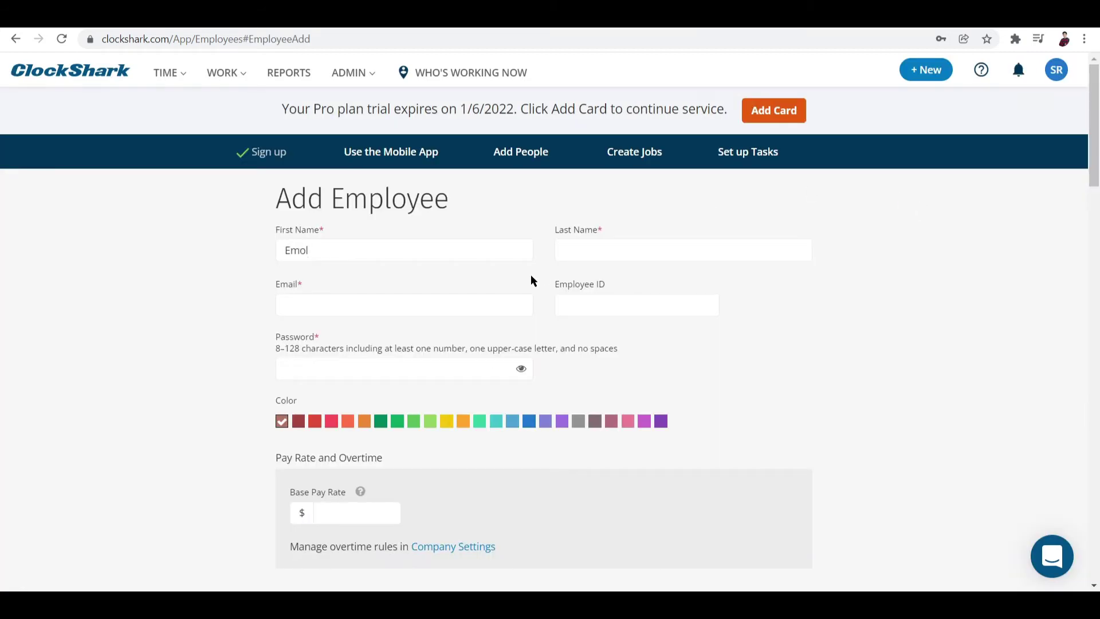
text(Emplyee)
key(BackSpace)
key(BackSpace)
key(BackSpace)
text(oye)
click(458, 296)
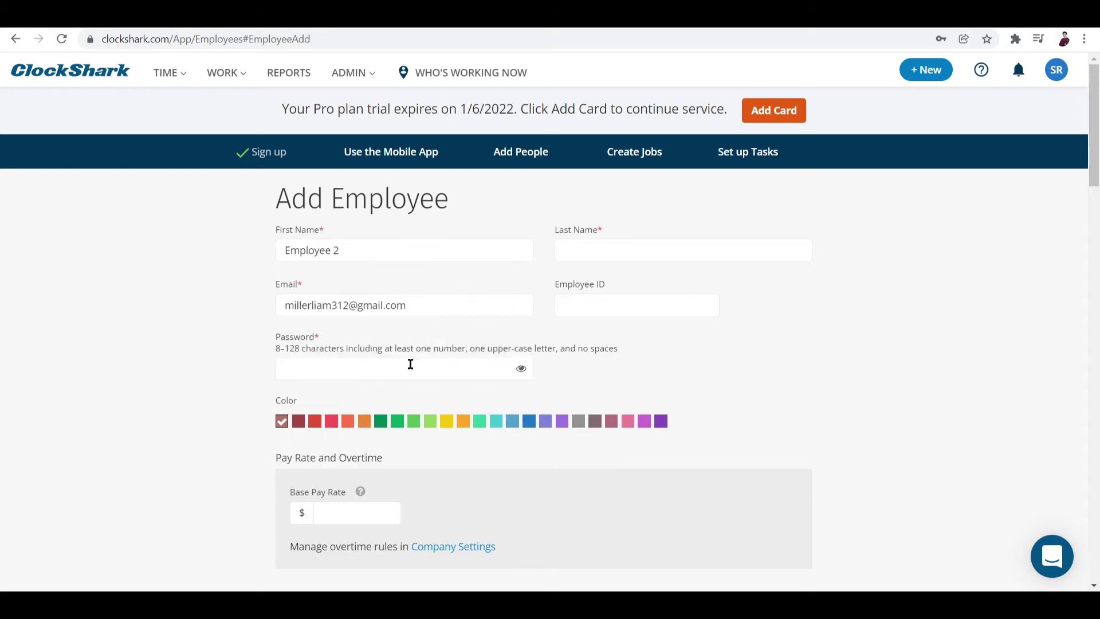
click(516, 376)
click(401, 440)
click(429, 398)
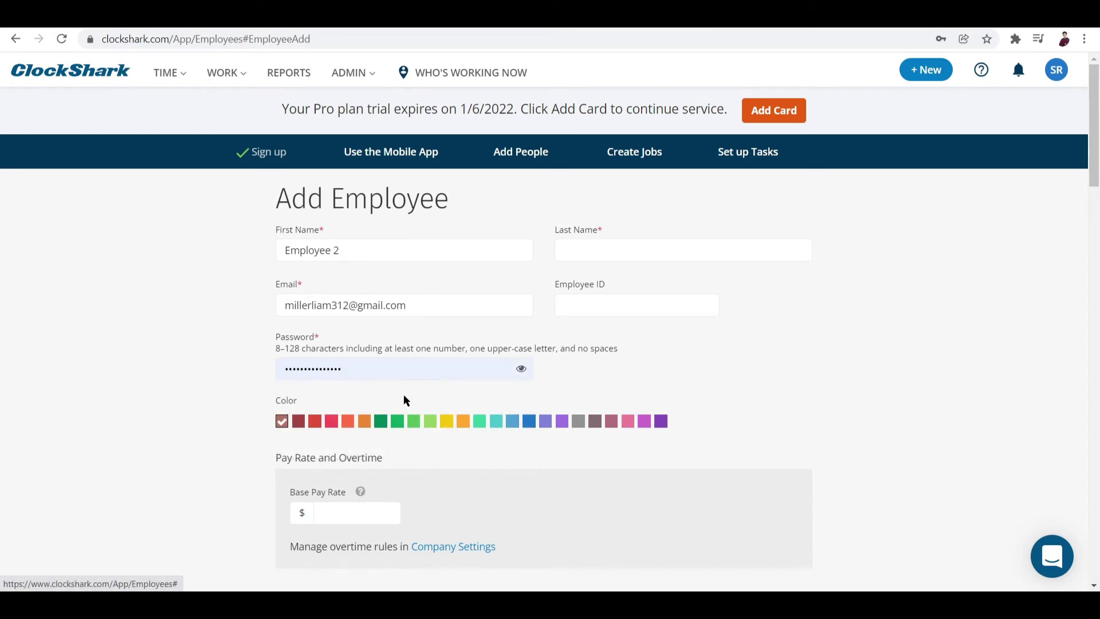
scroll(421, 410, down, 5)
scroll(420, 410, up, 5)
Step: Fill in the last name so the new employee is named 'Employee two'
click(627, 249)
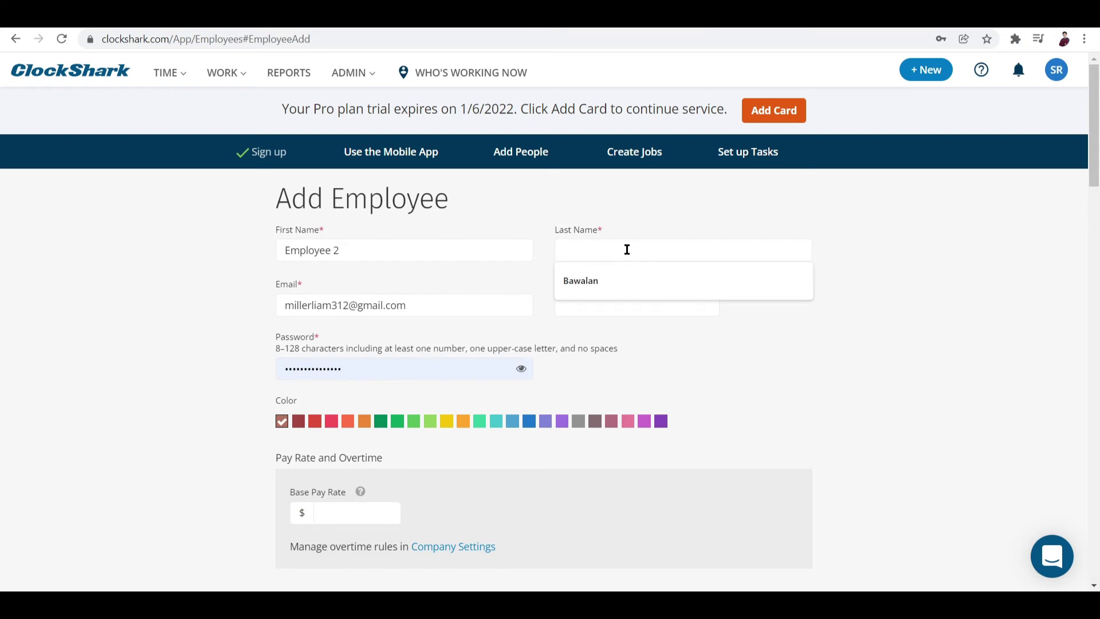
click(415, 253)
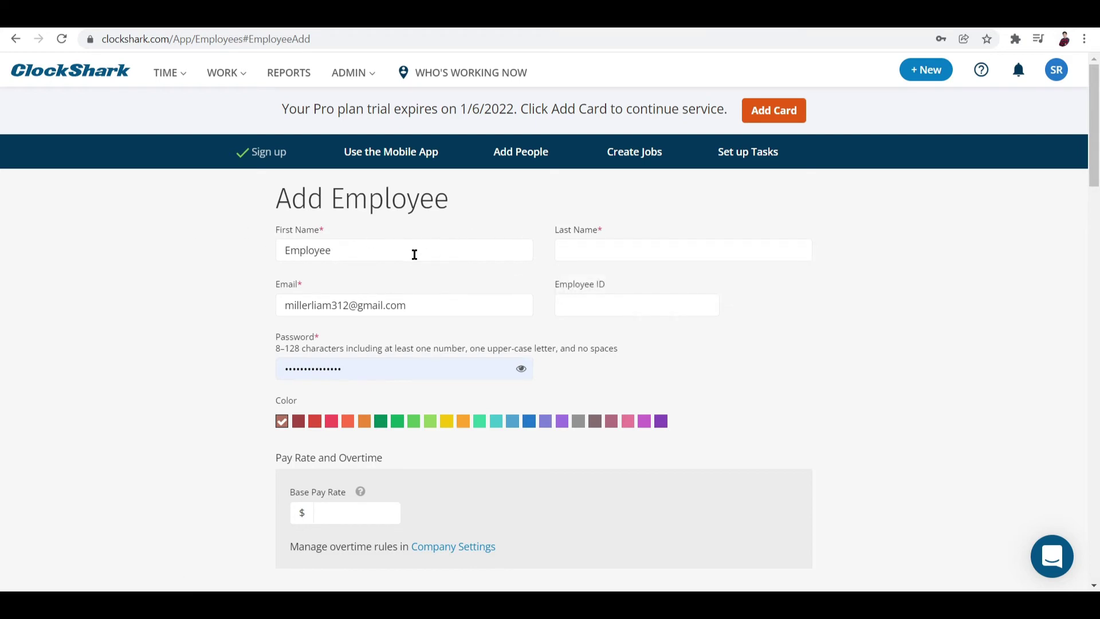
click(581, 245)
text(two)
scroll(825, 300, down, 3)
scroll(828, 295, up, 3)
scroll(392, 447, down, 20)
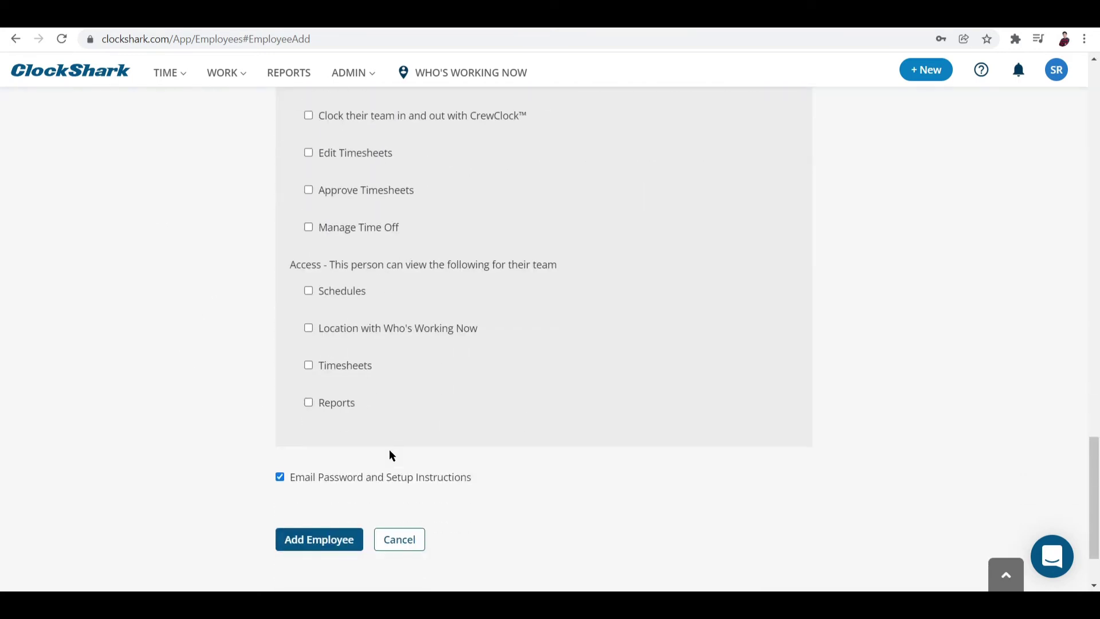
scroll(390, 449, up, 10)
scroll(387, 446, up, 5)
scroll(385, 445, down, 10)
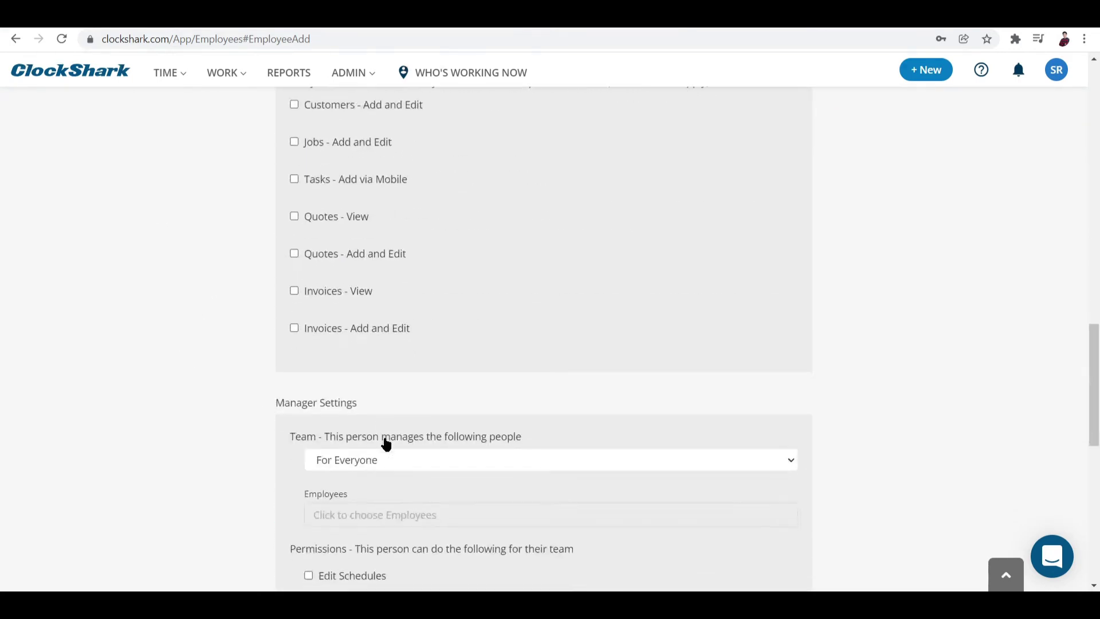
scroll(383, 441, down, 2)
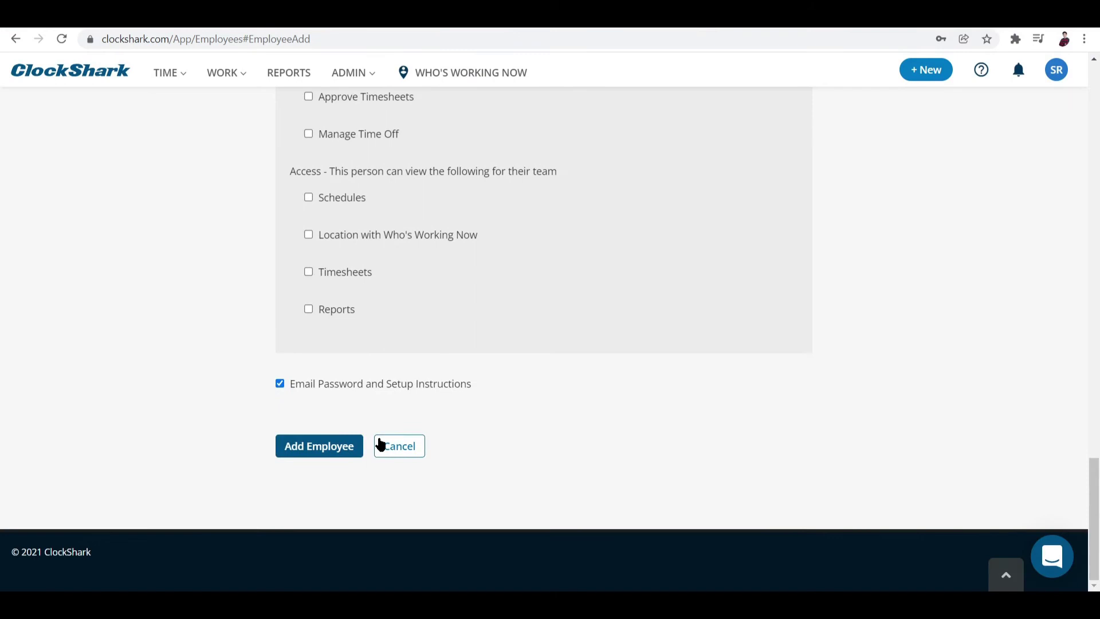
Step: Save the new employee, dismiss the notices and return to the Welcome page
click(306, 450)
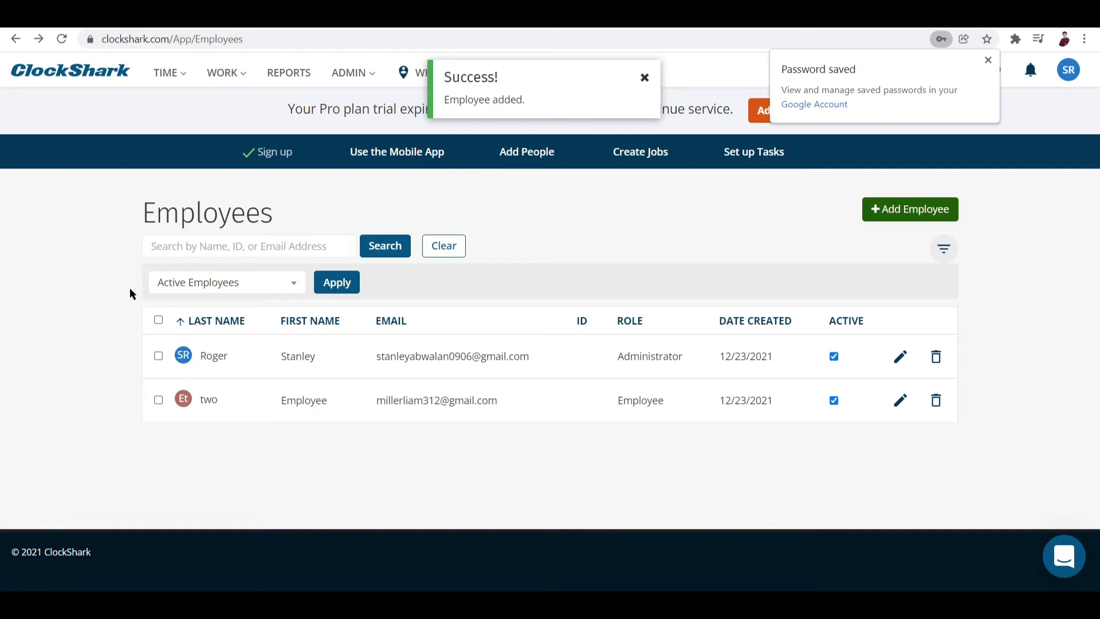
click(650, 80)
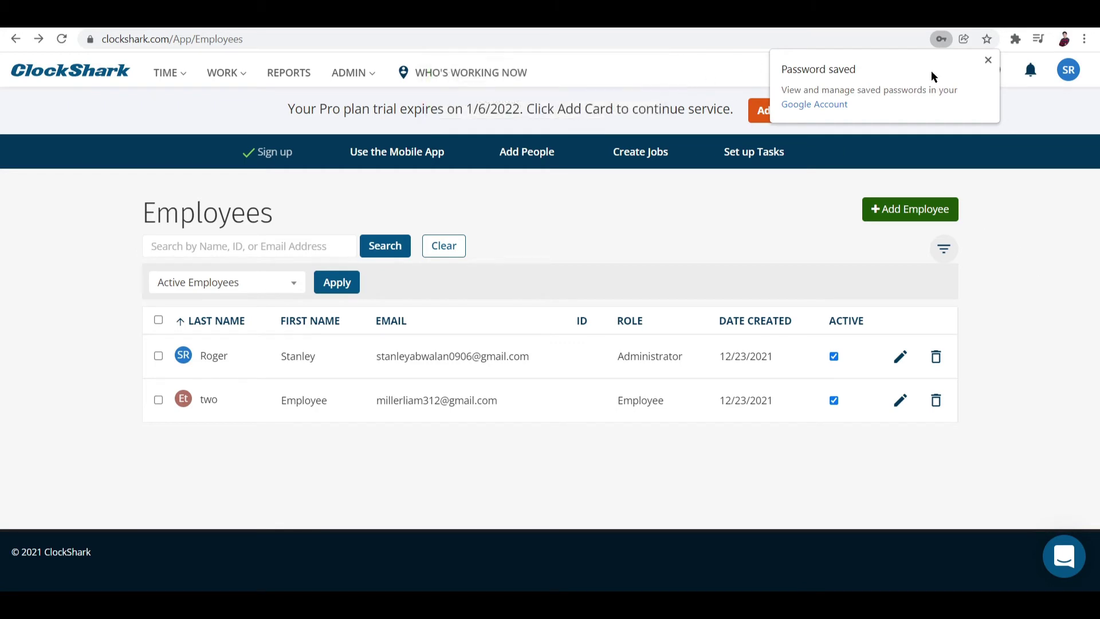
click(987, 59)
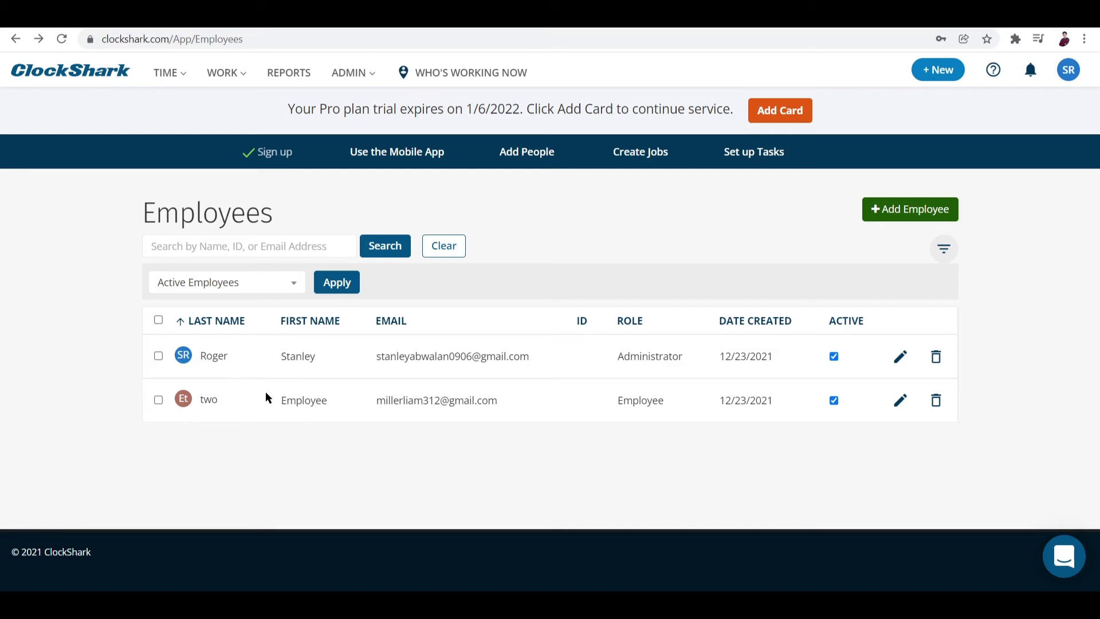
click(13, 39)
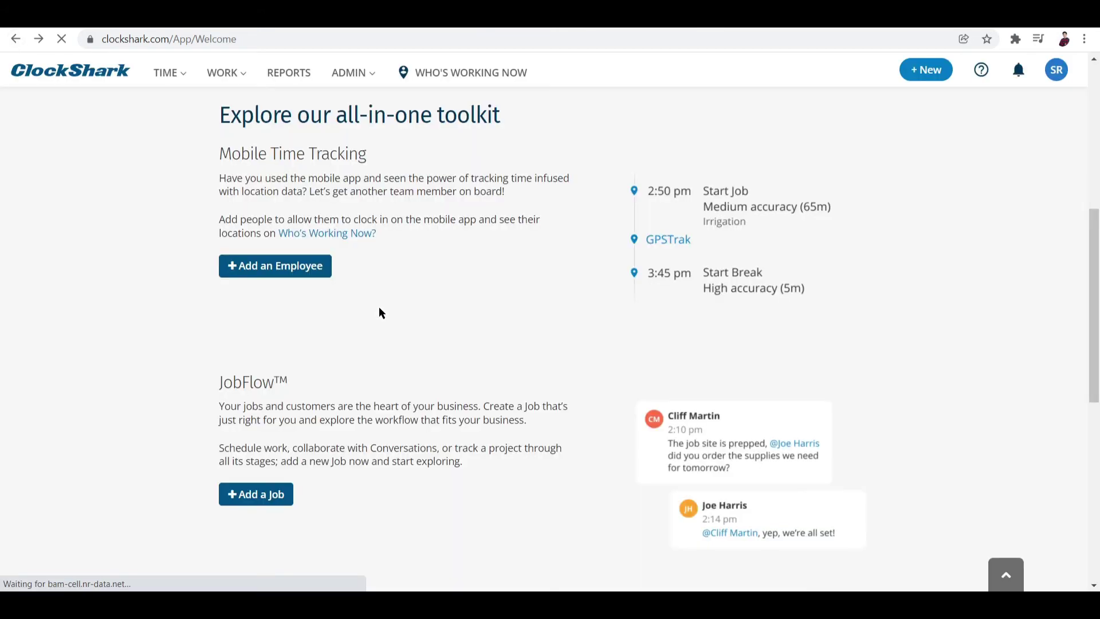
Step: Scroll the Welcome page and look through the TIME, WORK and ADMIN menus
scroll(379, 310, down, 2)
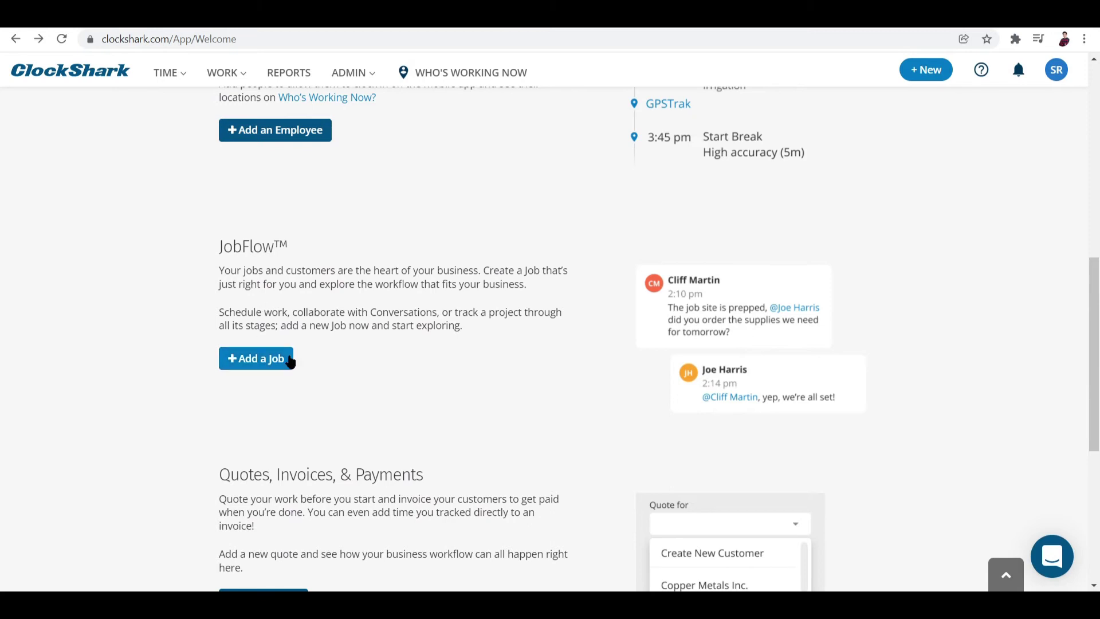
scroll(284, 366, down, 3)
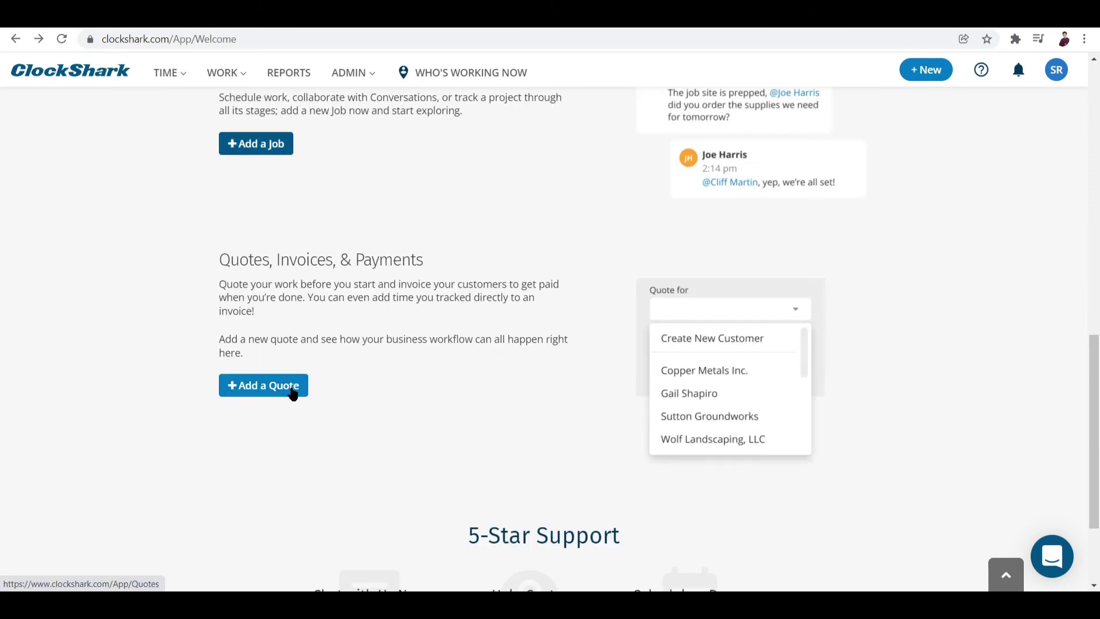
scroll(297, 413, up, 13)
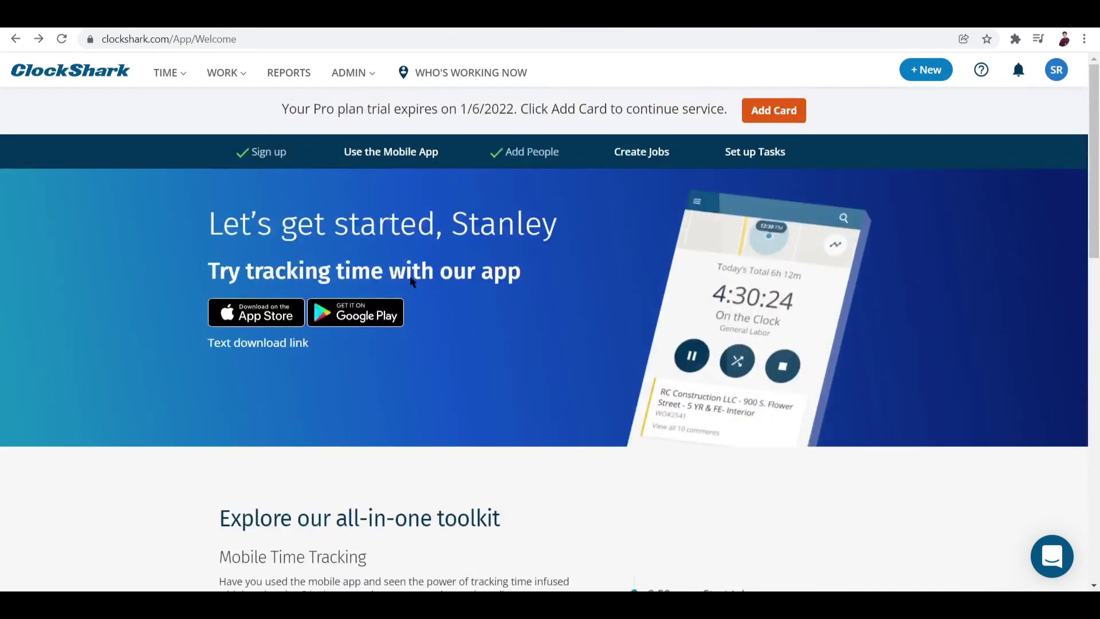
click(185, 73)
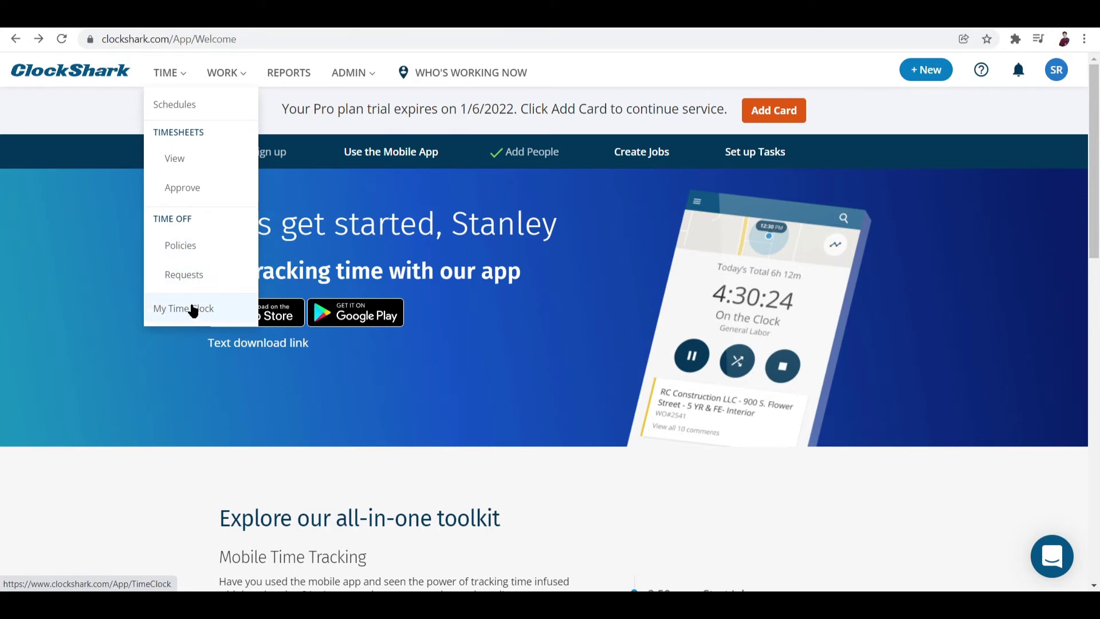
mouse_move(221, 78)
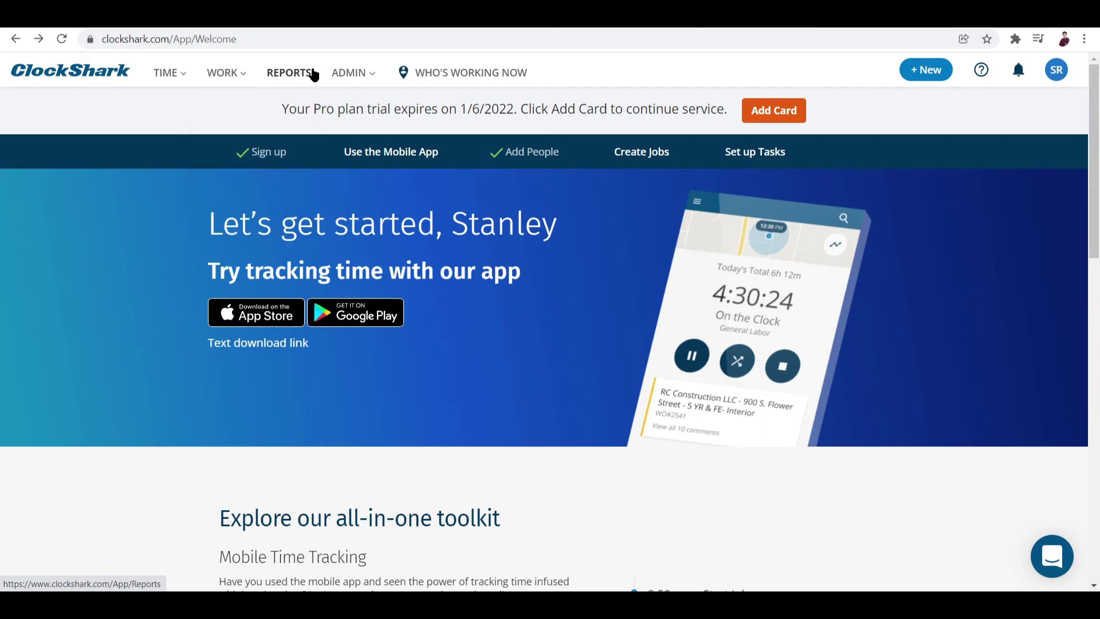
mouse_move(350, 72)
scroll(481, 231, down, 7)
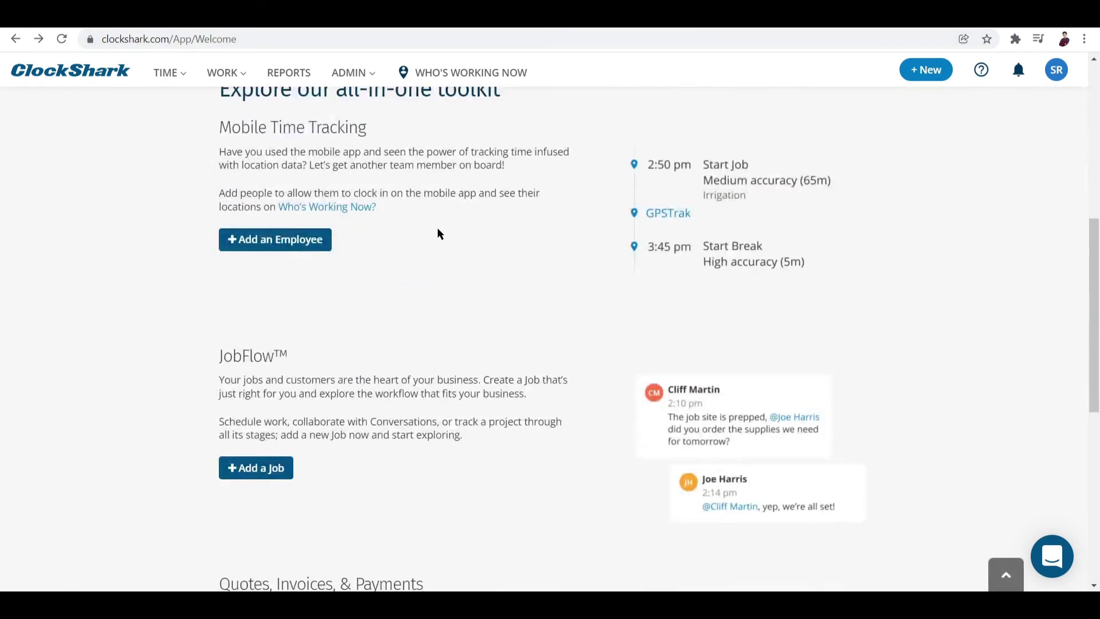
scroll(431, 230, down, 2)
scroll(429, 232, down, 1)
scroll(402, 218, up, 3)
scroll(314, 238, up, 7)
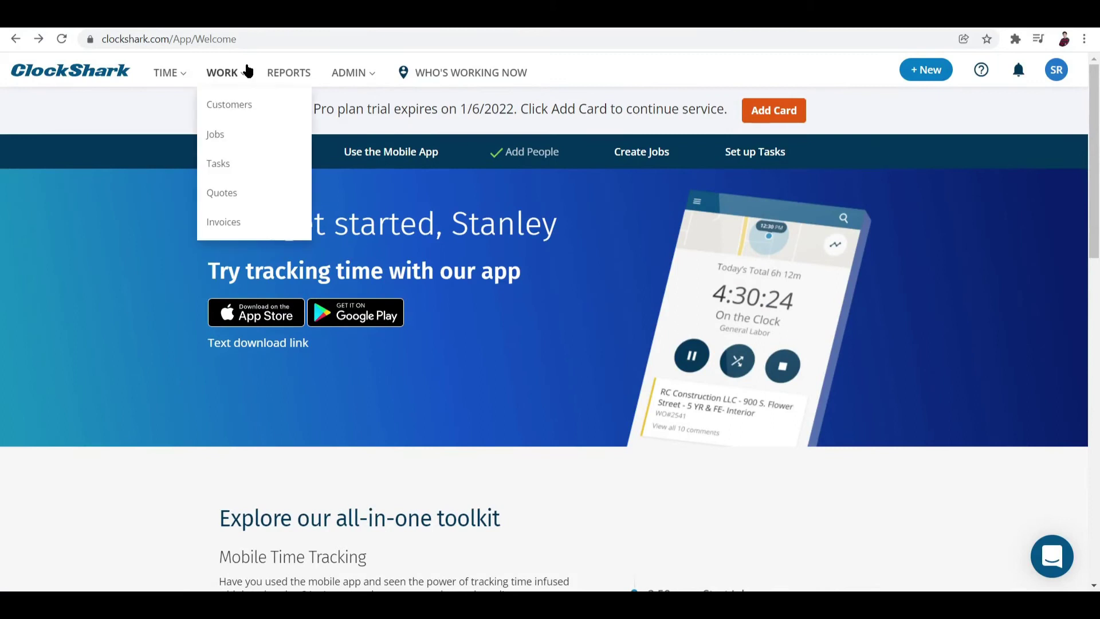
Step: Open the Jobs list and dismiss the Set Up Jobs intro video
click(226, 137)
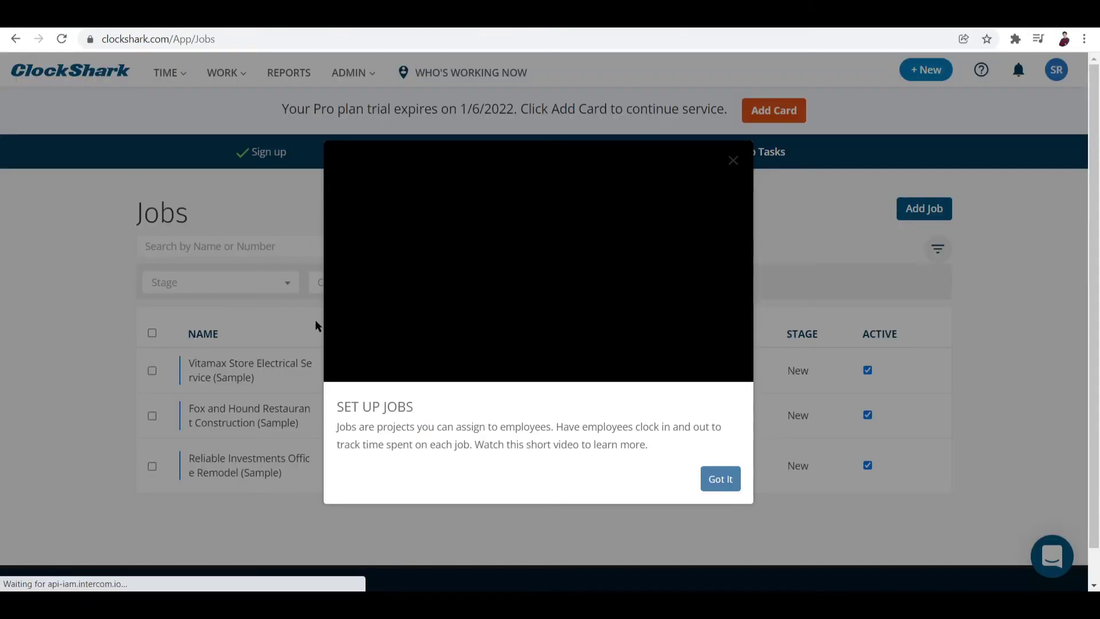
key(Escape)
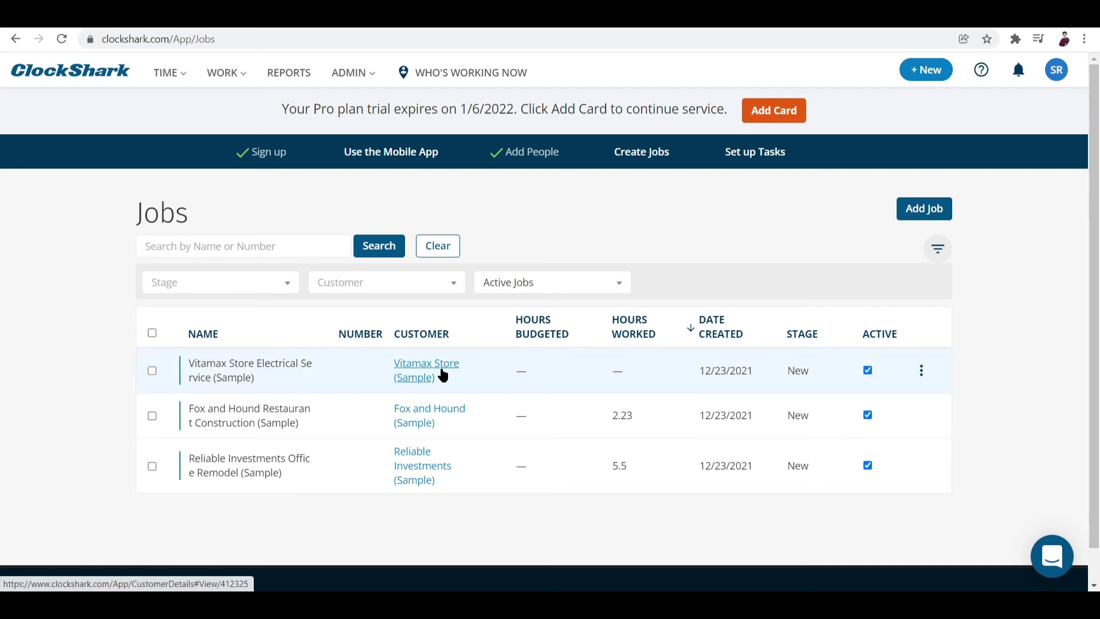
Step: Start a new job, keeping the stage at New and leaving the customer empty
click(914, 212)
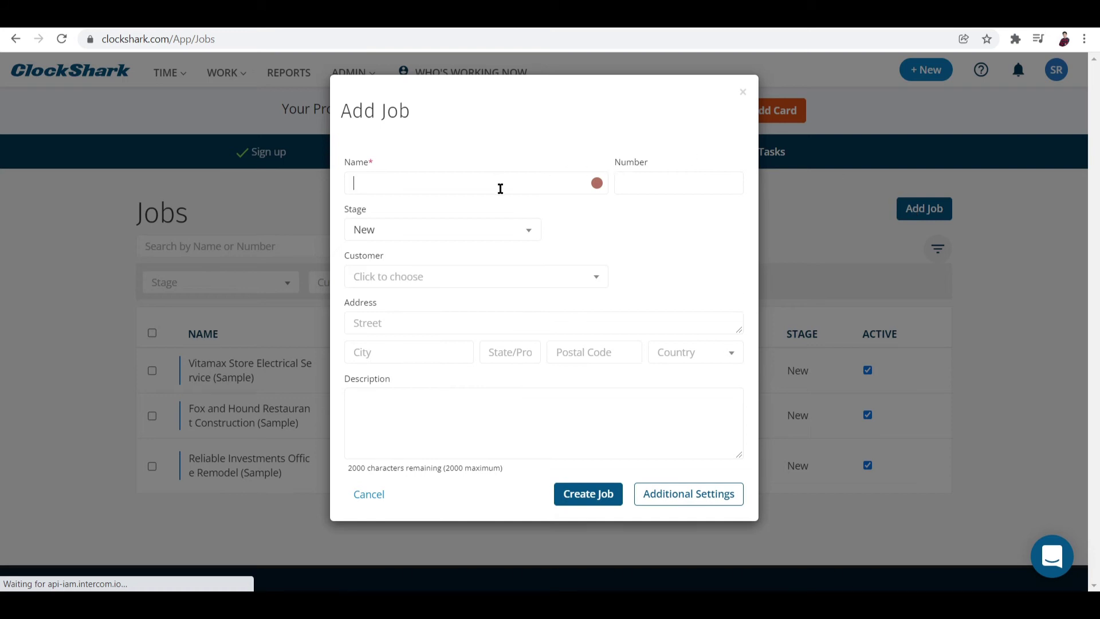
click(471, 234)
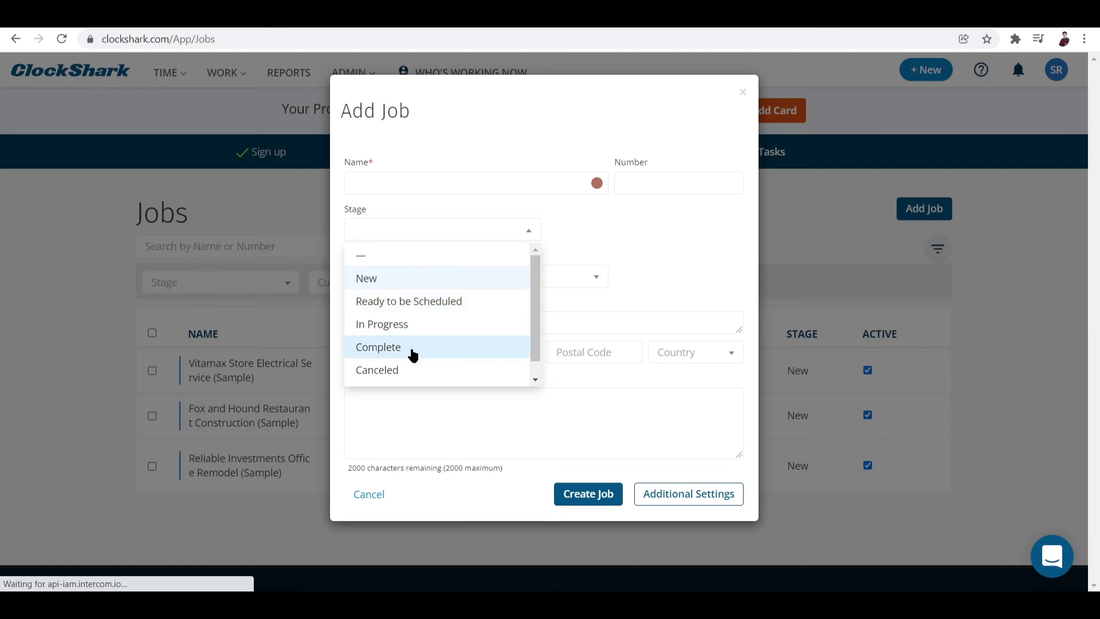
scroll(412, 350, down, 1)
click(692, 225)
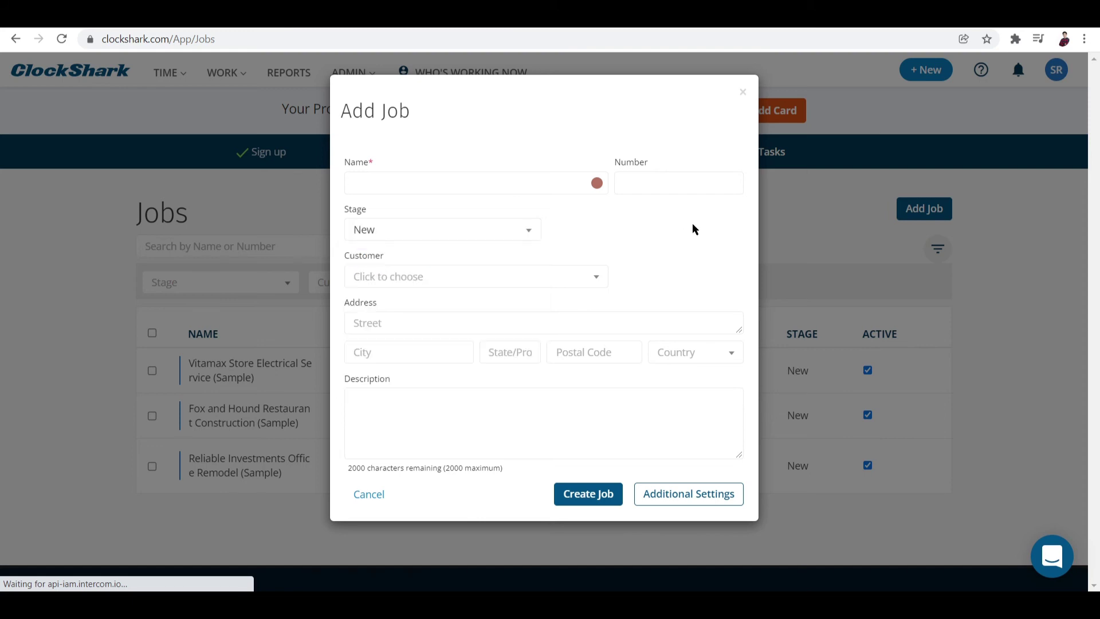
click(595, 279)
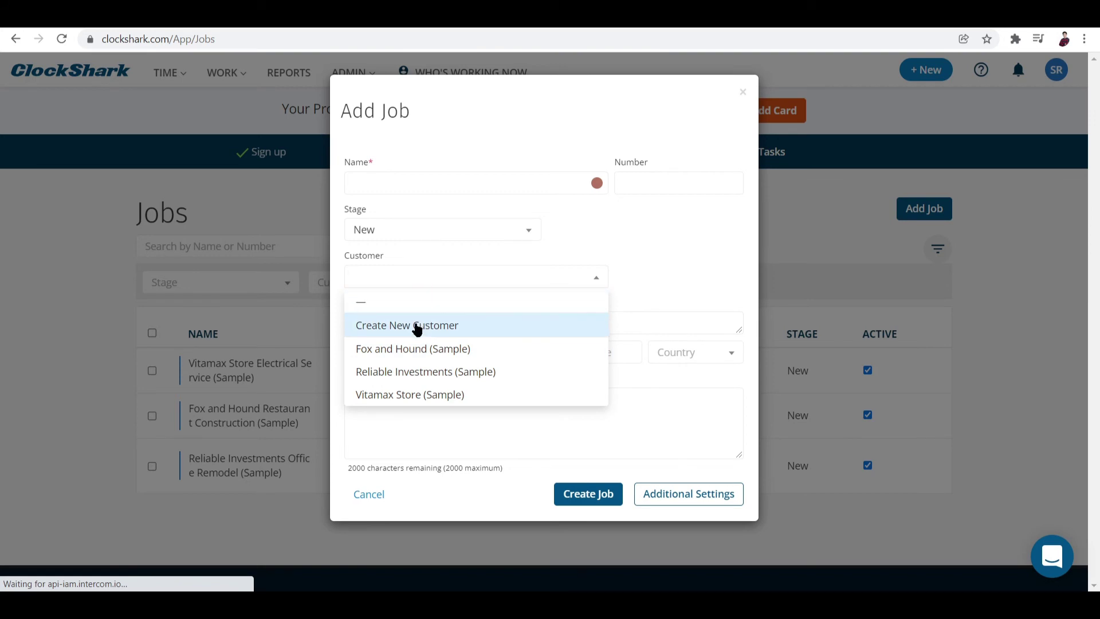
click(649, 280)
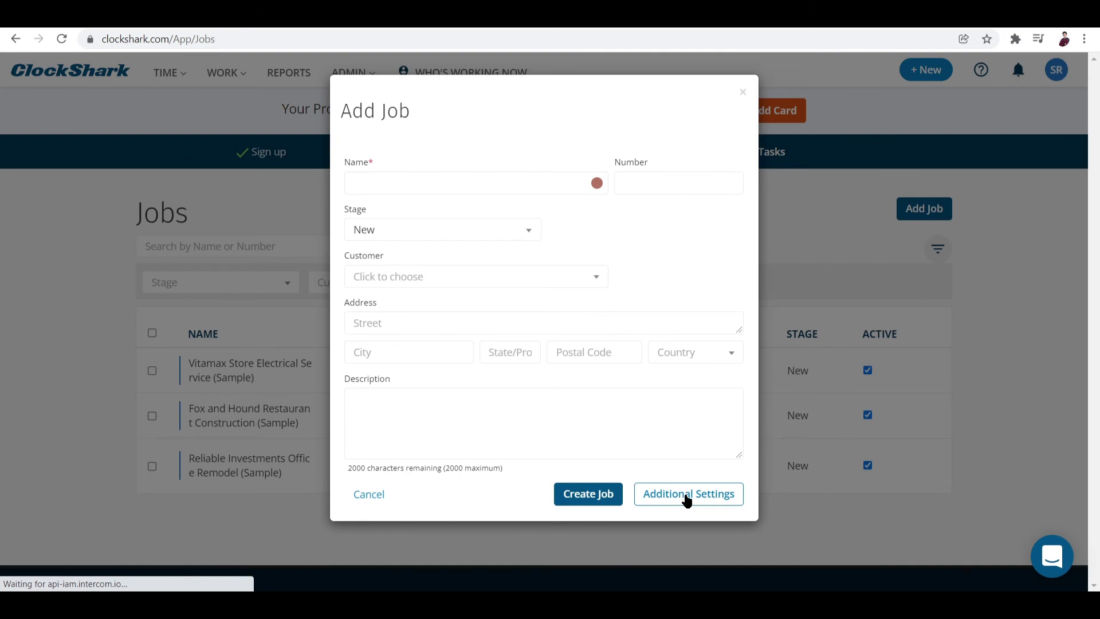
Step: Begin entering 'Delivery' as the job name
click(687, 497)
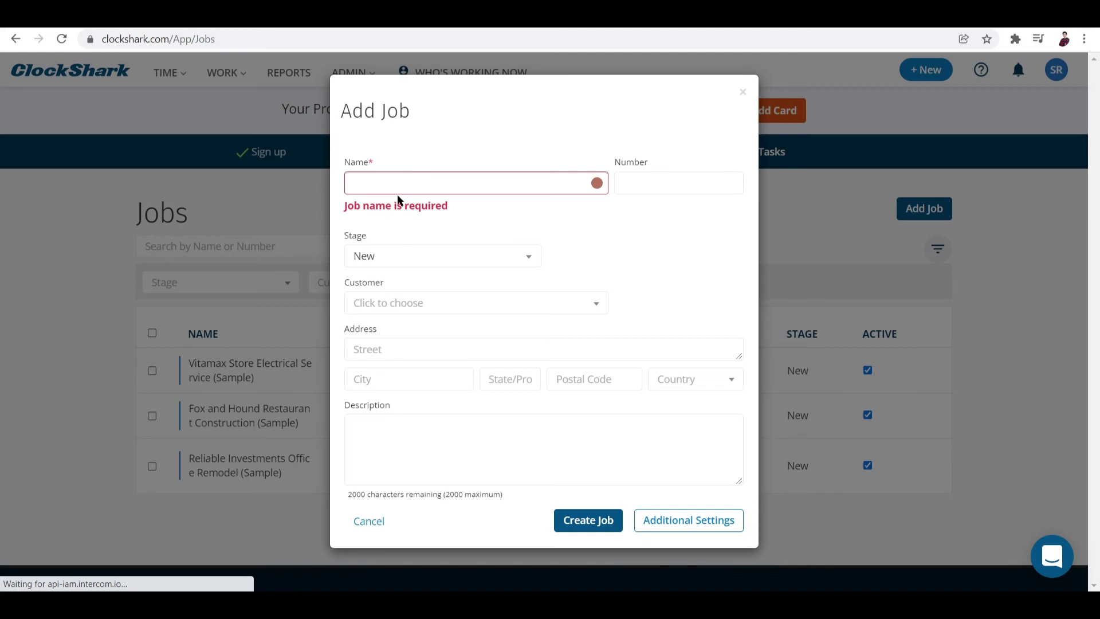
click(397, 173)
text(Deki)
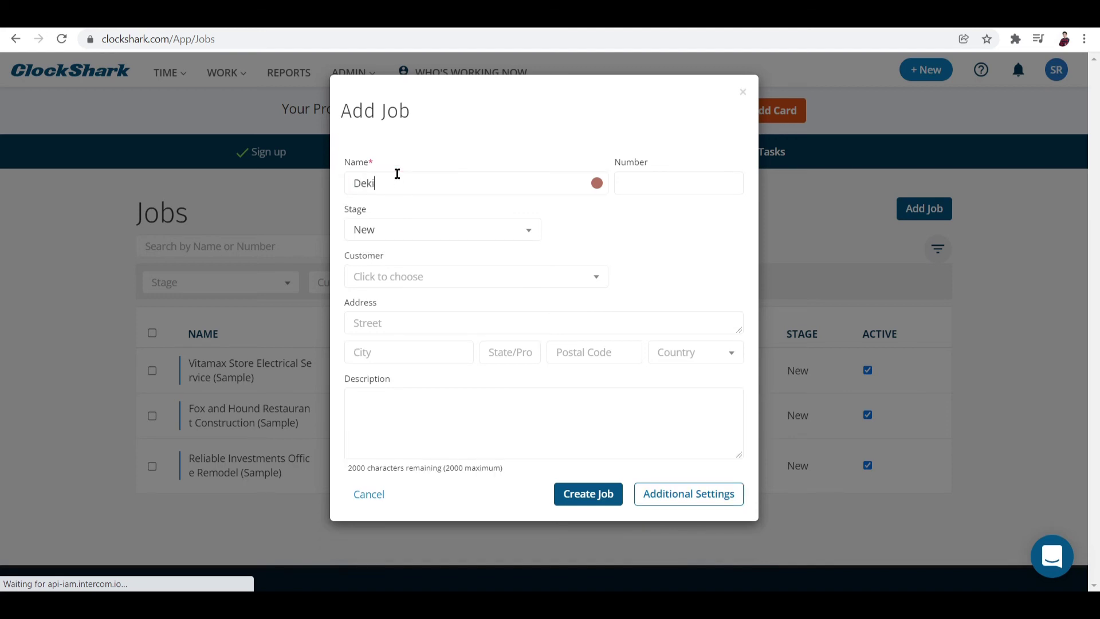
key(BackSpace)
key(BackSpace)
Step: Create the Delivery job and enable GPSFence in its settings
text(livery)
click(665, 486)
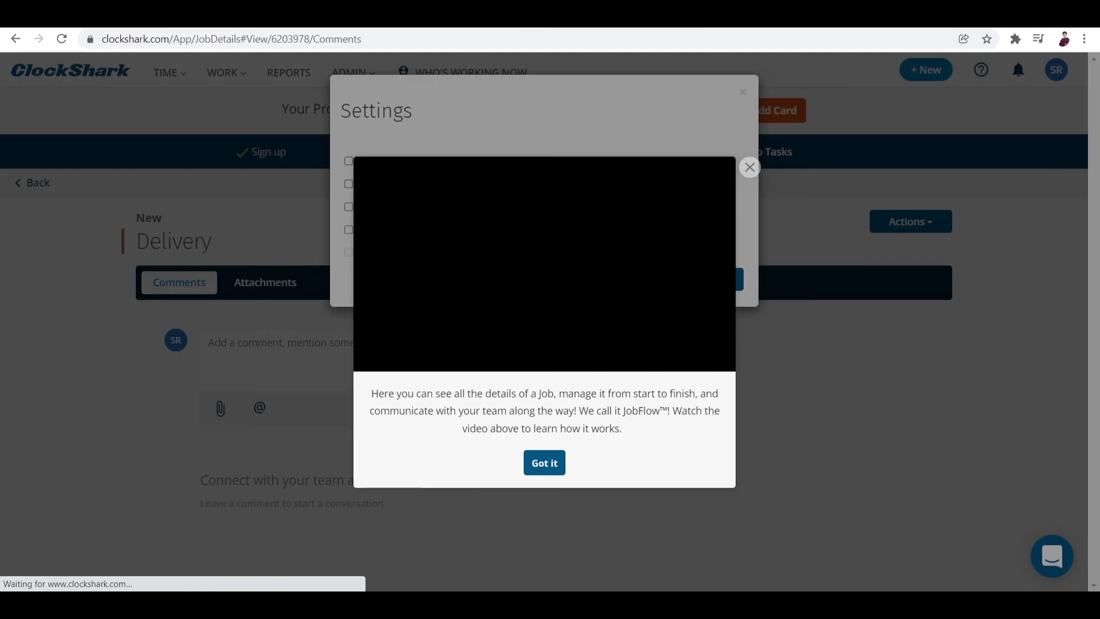
key(Escape)
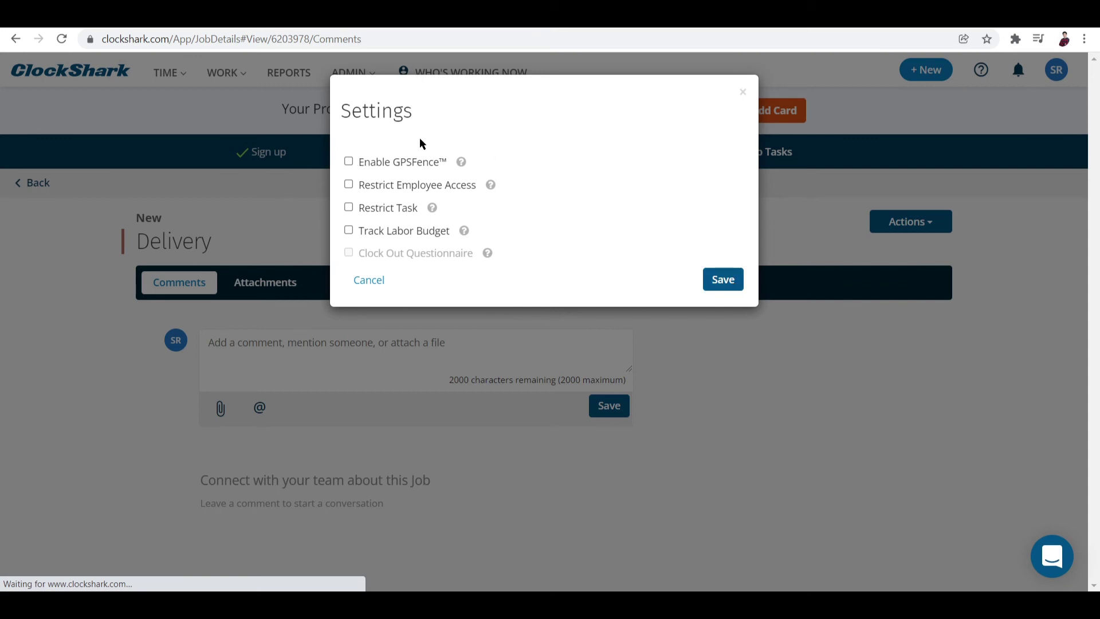
click(351, 163)
scroll(698, 278, down, 1)
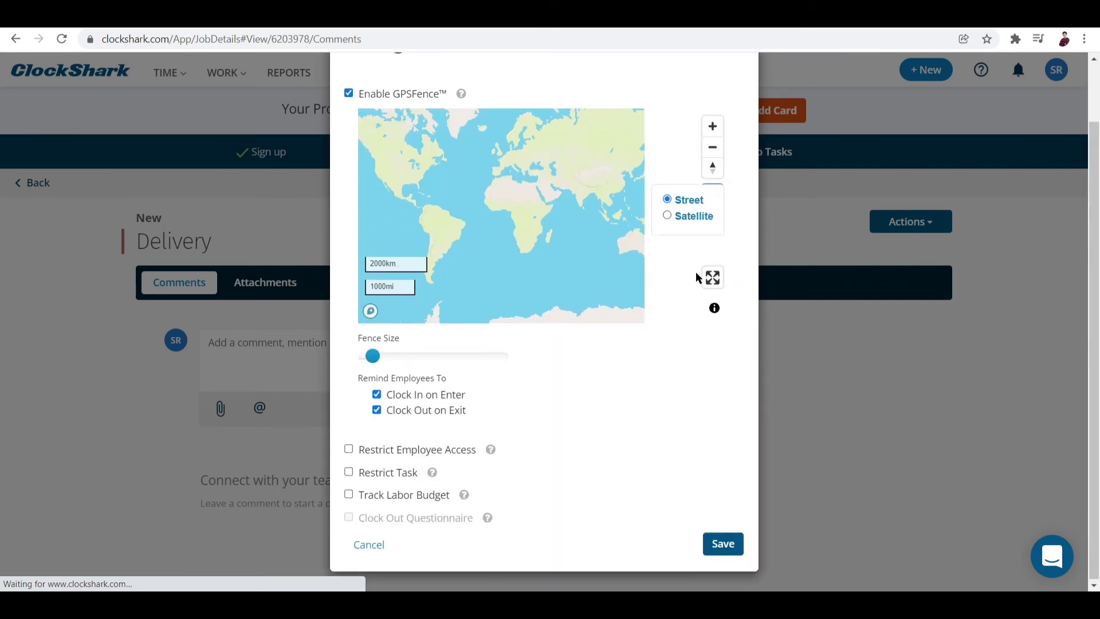
click(716, 543)
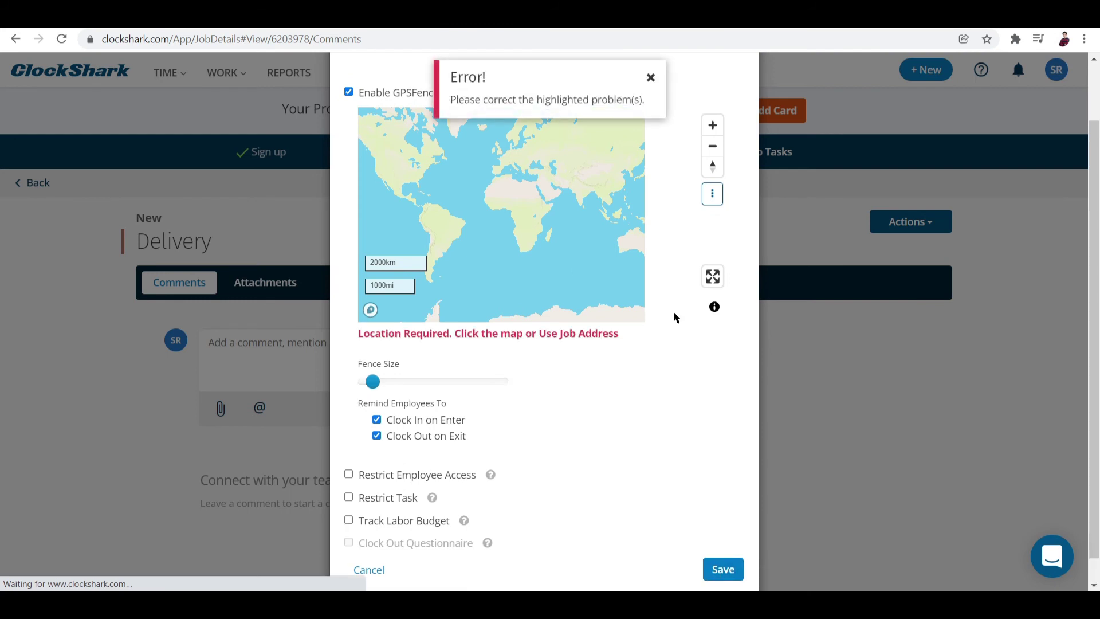
scroll(553, 218, down, 2)
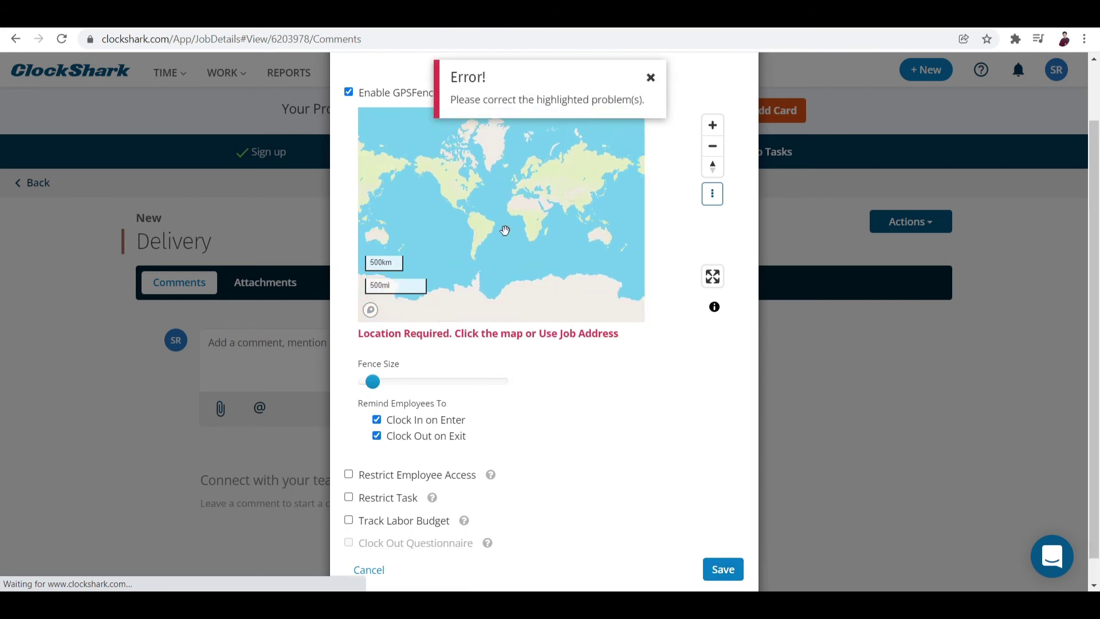
scroll(553, 478, up, 1)
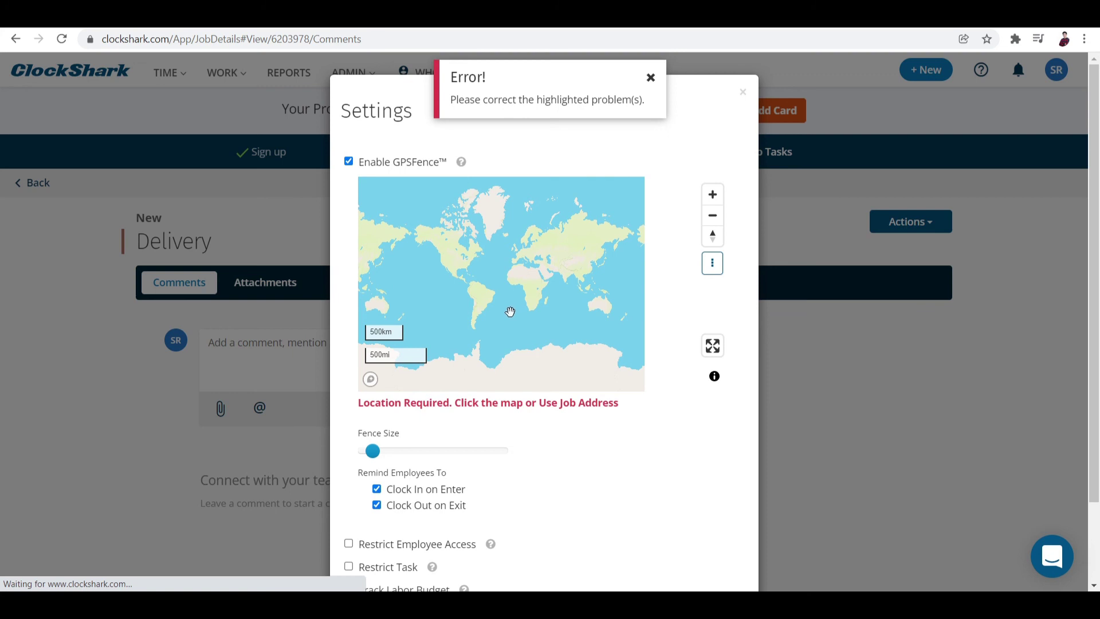
scroll(508, 309, down, 1)
scroll(458, 519, down, 2)
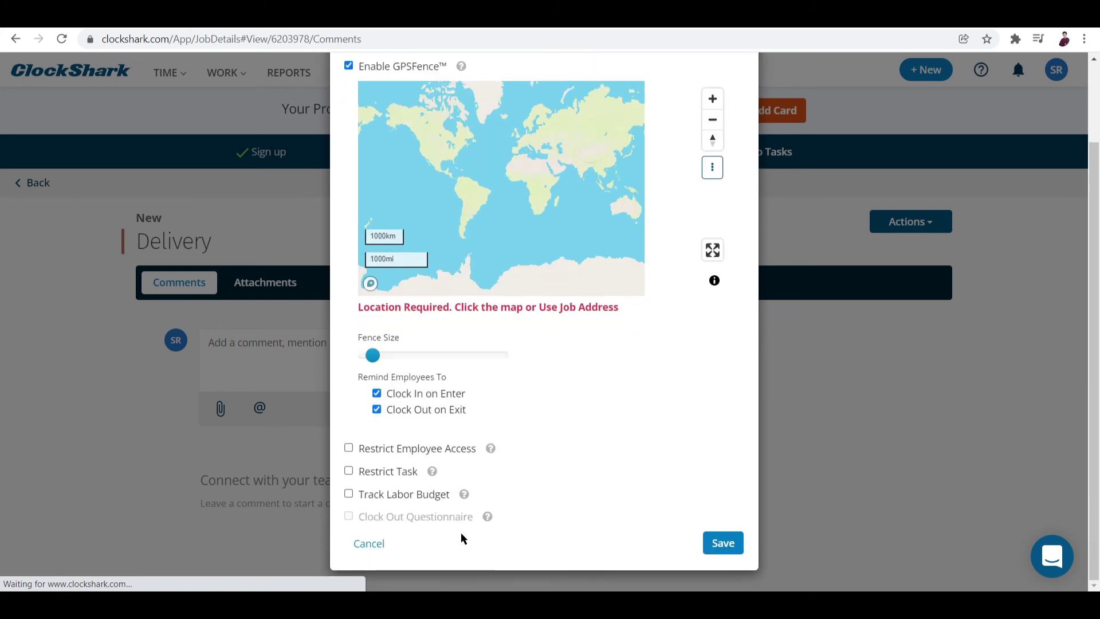
Step: Enlarge the fence circle to about 300 m, move it on the map and save
click(382, 355)
drag(383, 362, 373, 361)
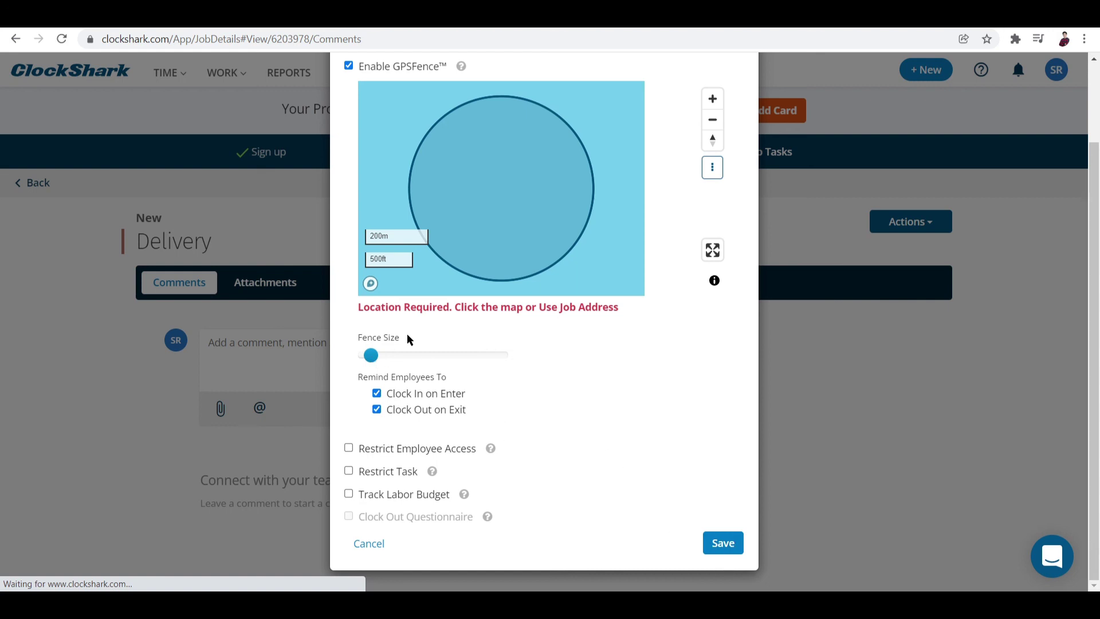
drag(371, 356, 471, 350)
click(723, 544)
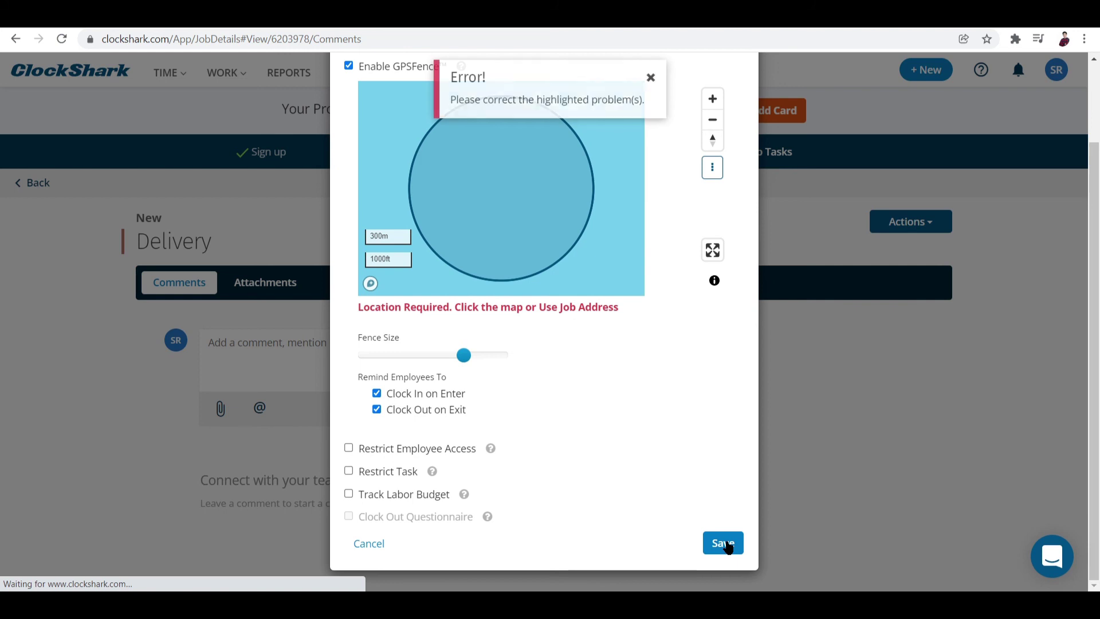
scroll(586, 341, up, 3)
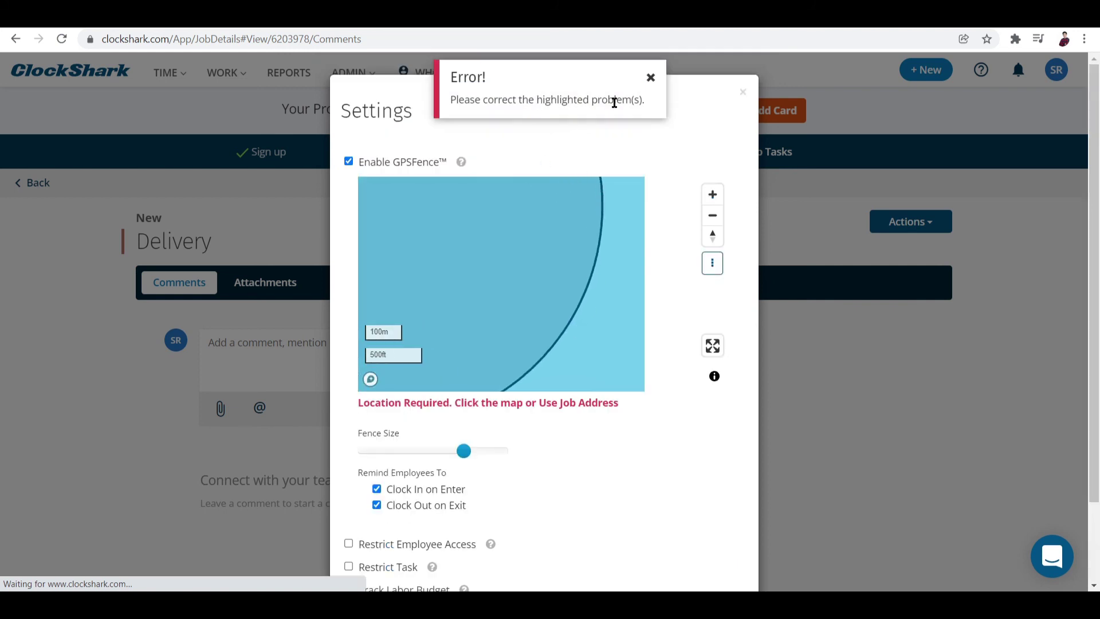
drag(433, 283, 572, 264)
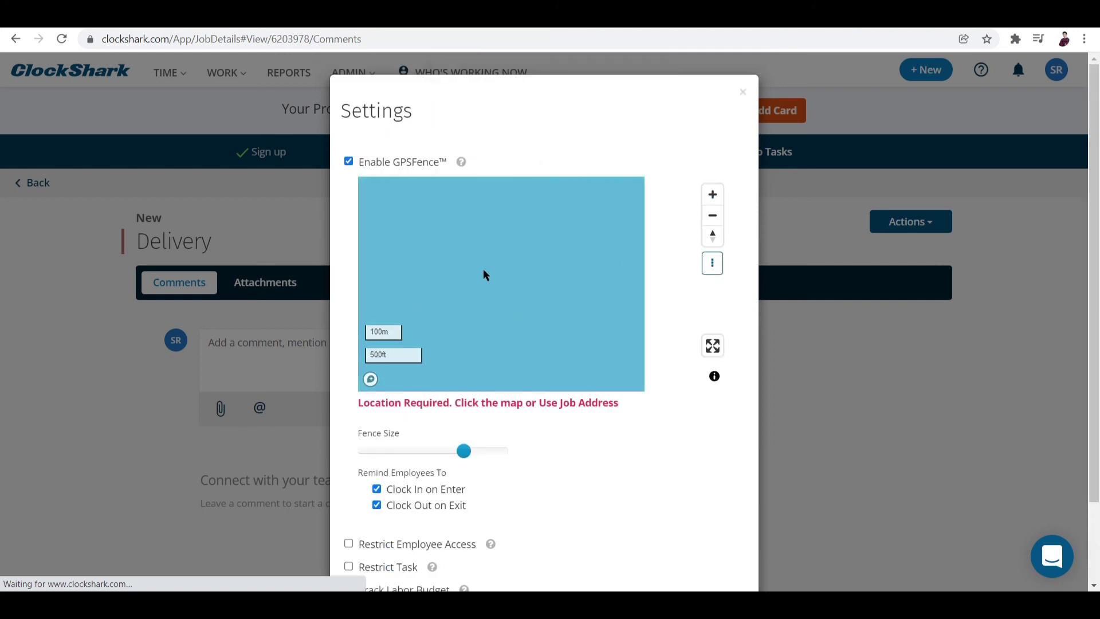
scroll(484, 269, down, 3)
scroll(721, 514, down, 2)
click(718, 539)
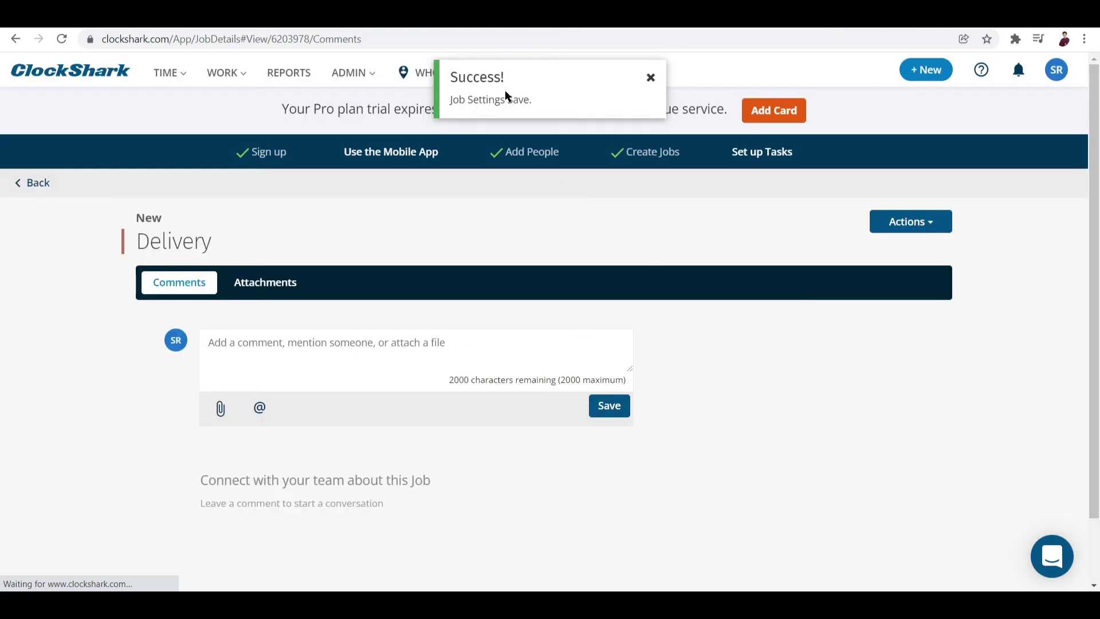
Step: Return to the Jobs list and open Manage Associations for the Delivery job
click(505, 95)
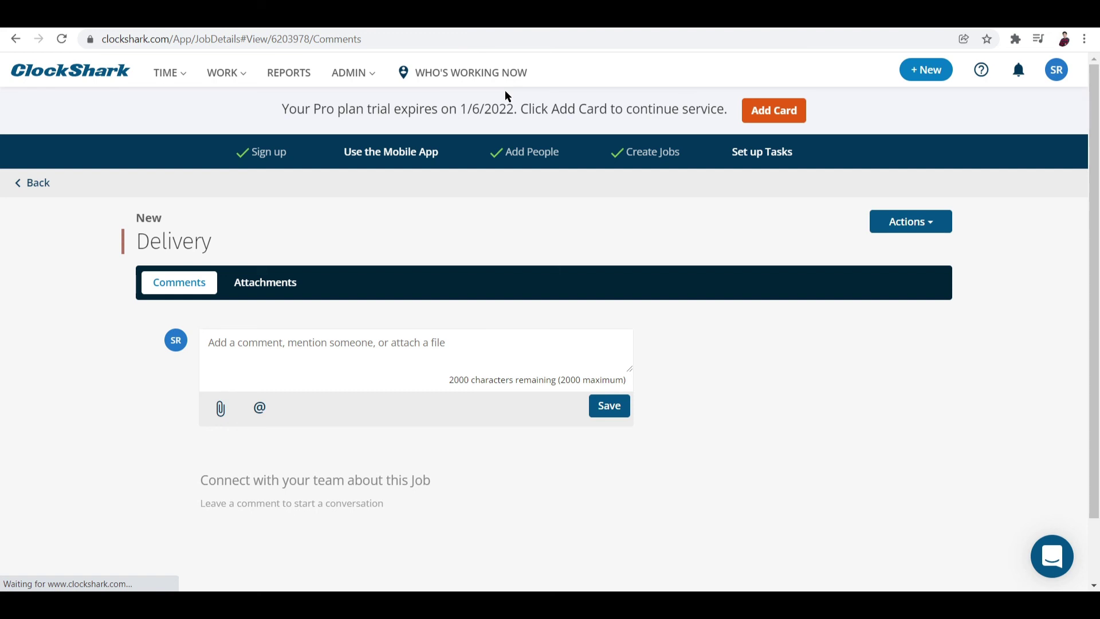
click(230, 73)
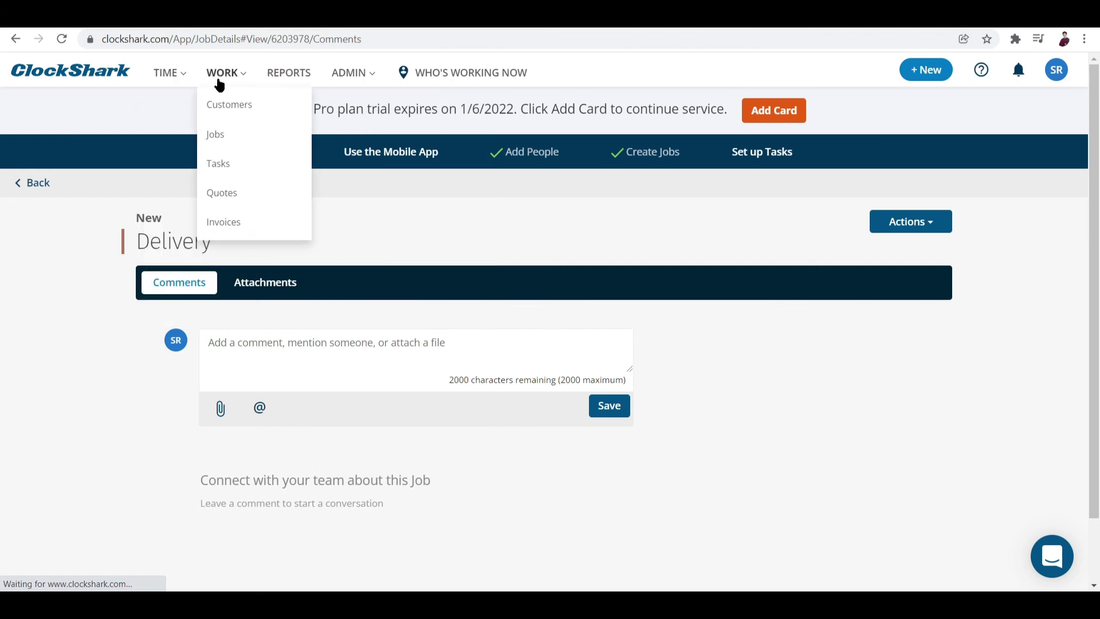
click(223, 134)
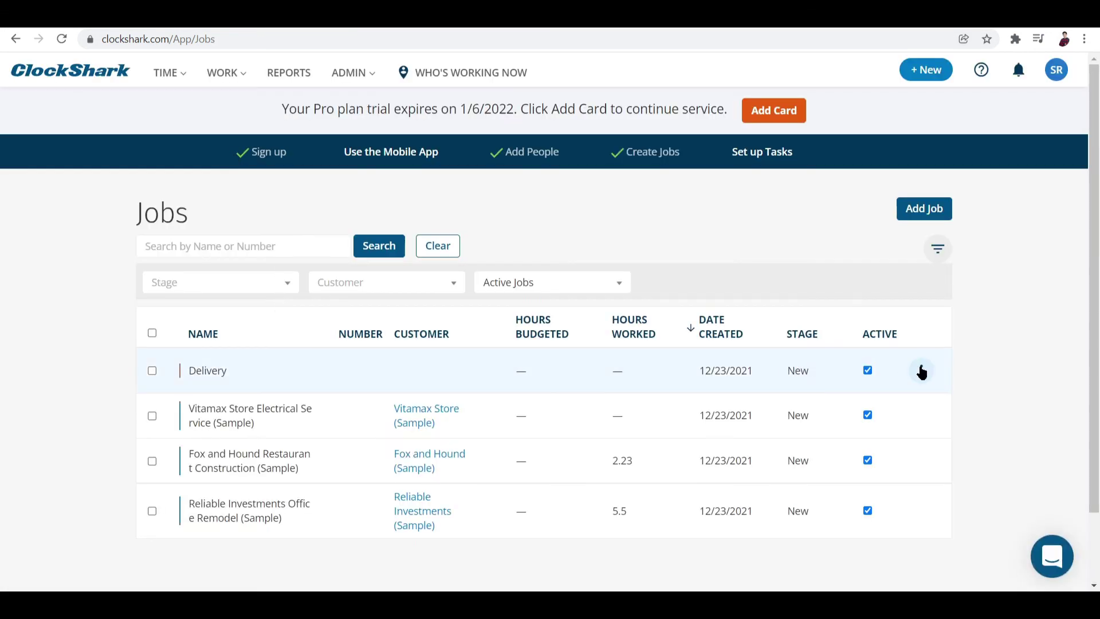
click(922, 371)
scroll(923, 373, down, 2)
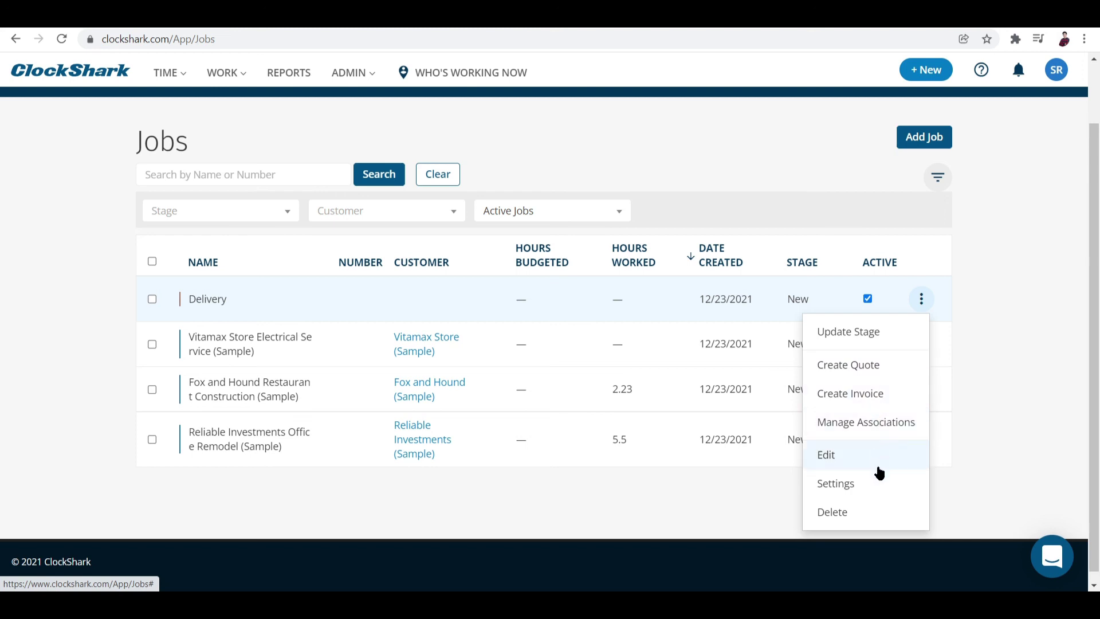
click(894, 422)
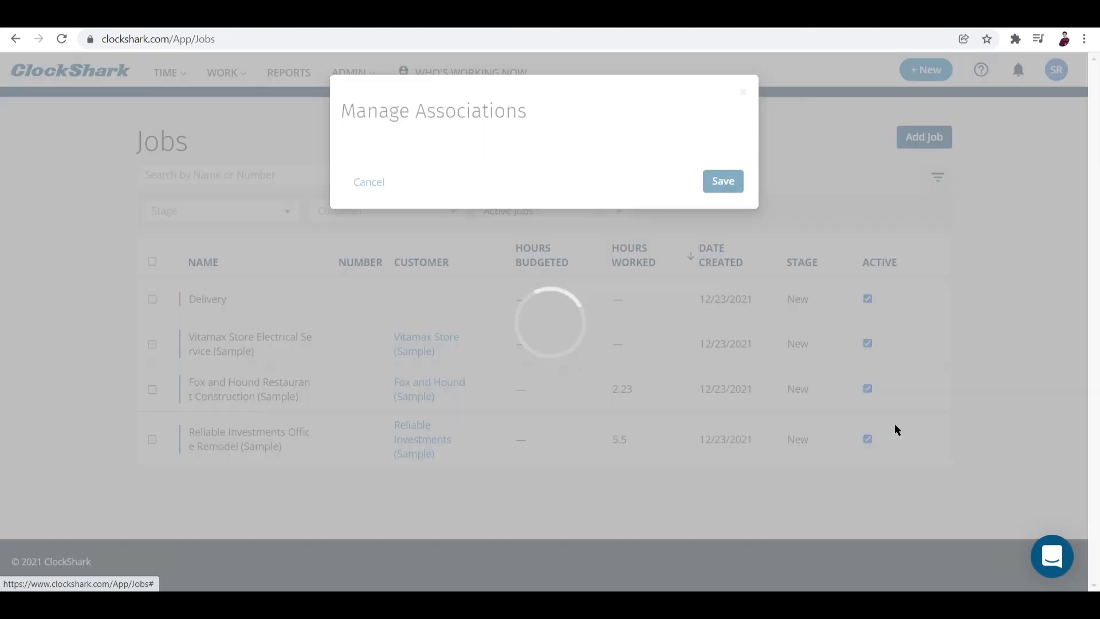
Step: Link customer Fox and Hound (Sample) and Invoice1002 (Sample), then save
click(441, 224)
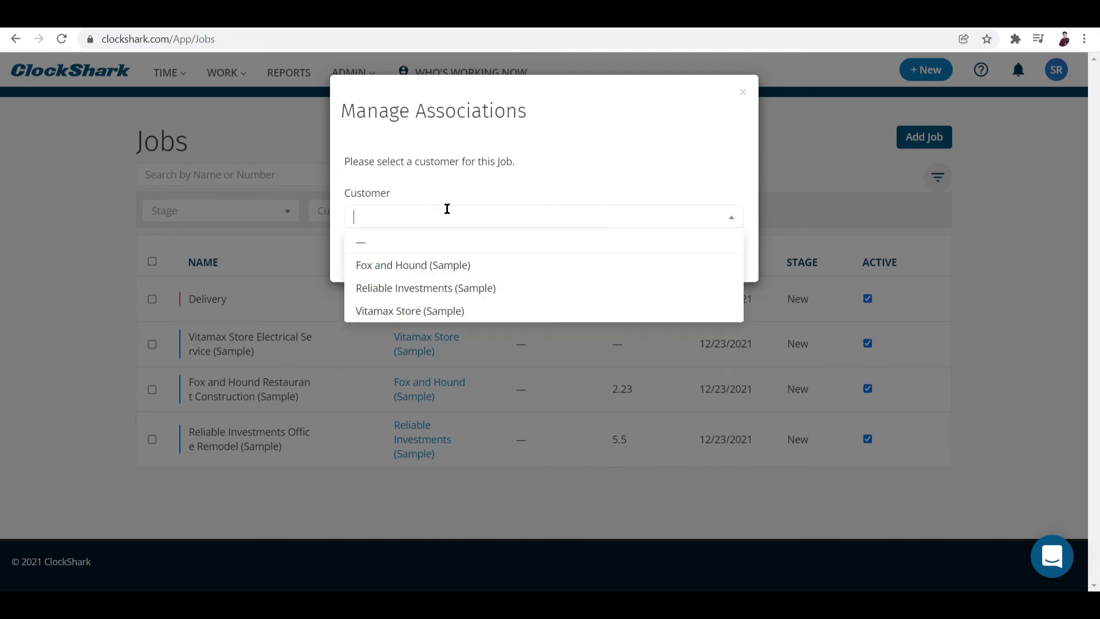
click(413, 258)
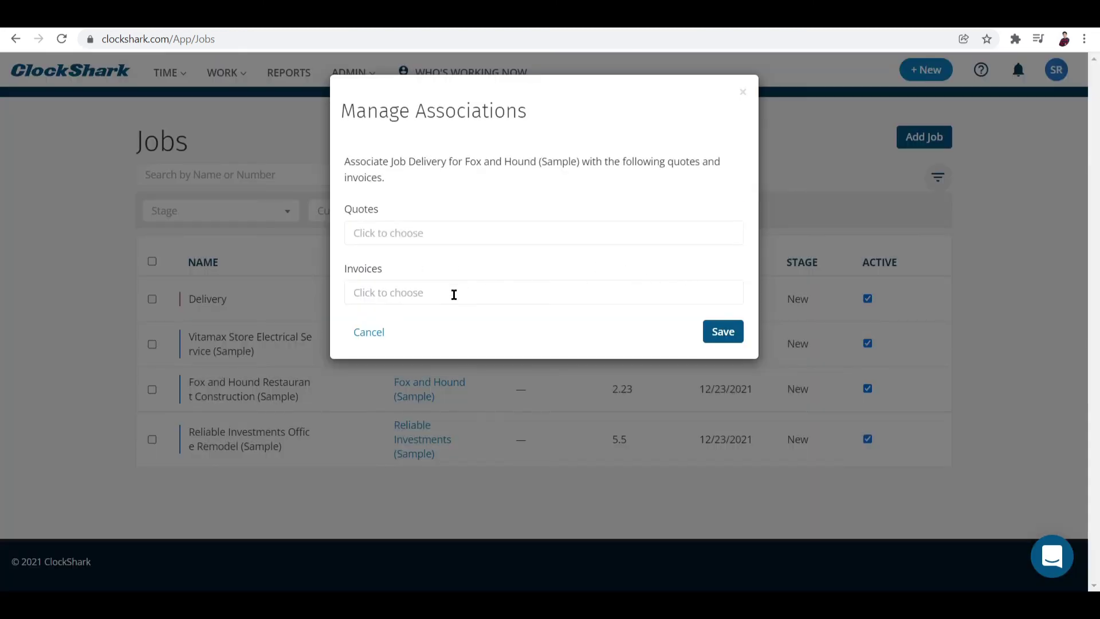
click(454, 294)
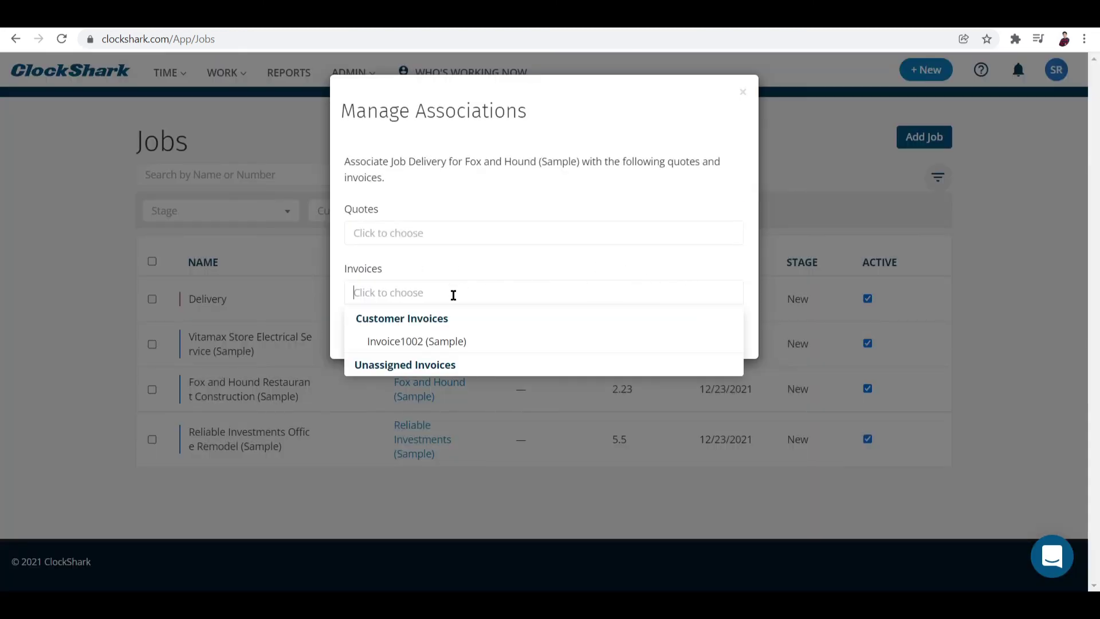
click(433, 342)
click(534, 286)
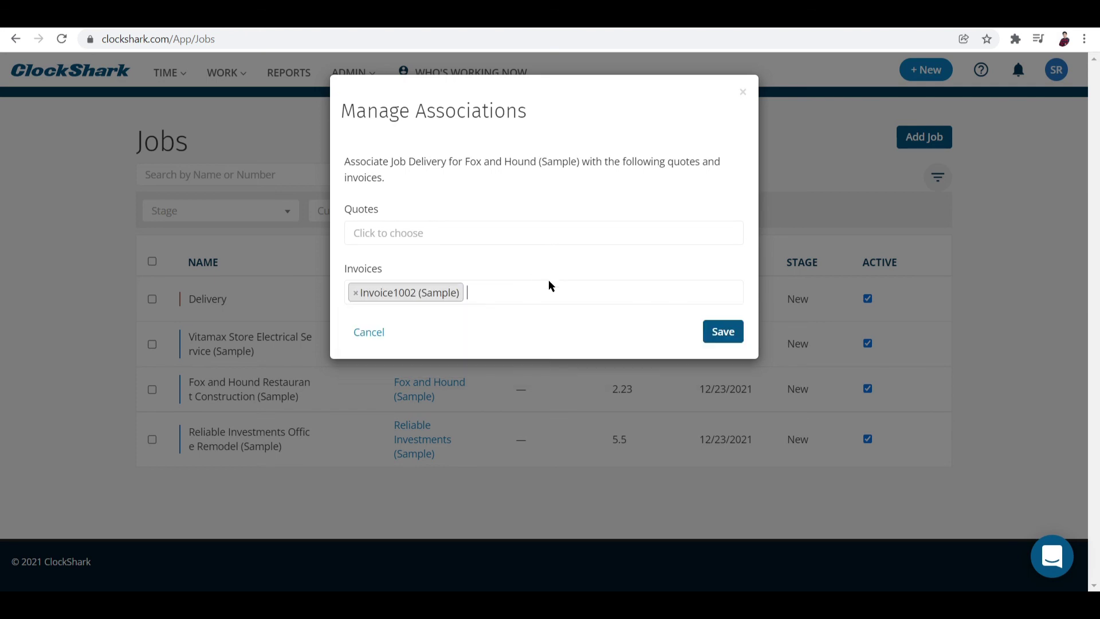
click(719, 330)
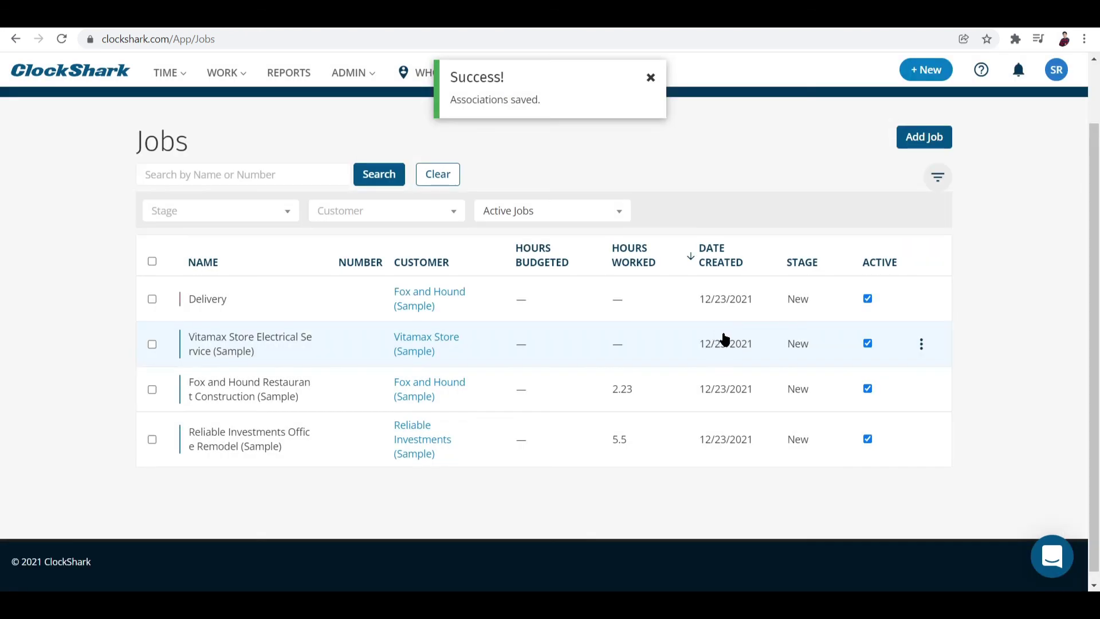
Step: Change the Delivery job's stage from New to In Progress
click(921, 300)
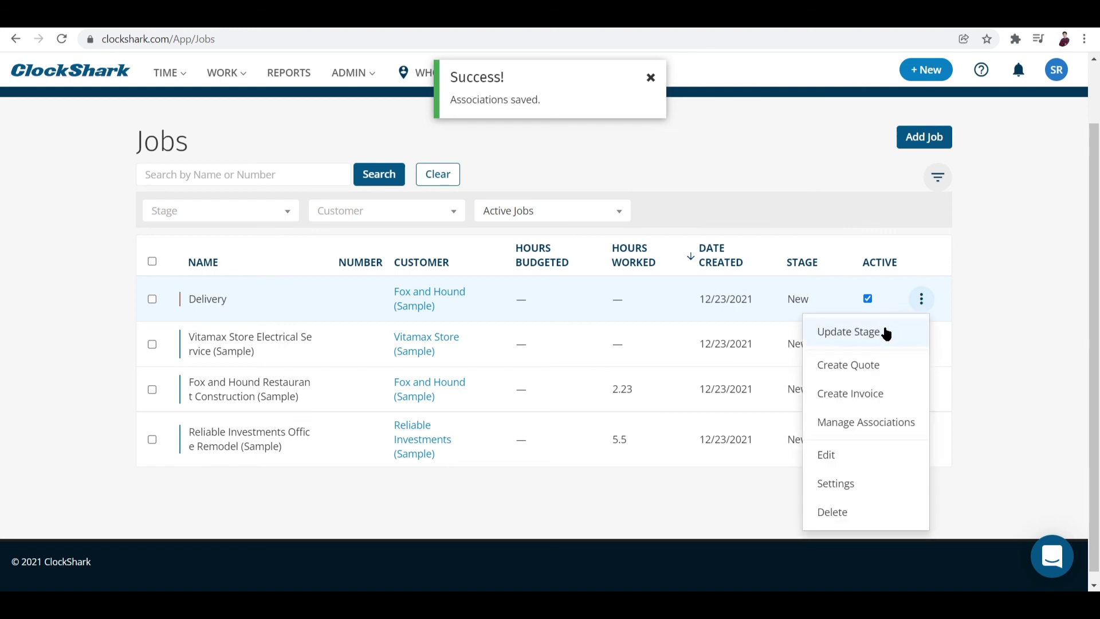
click(880, 337)
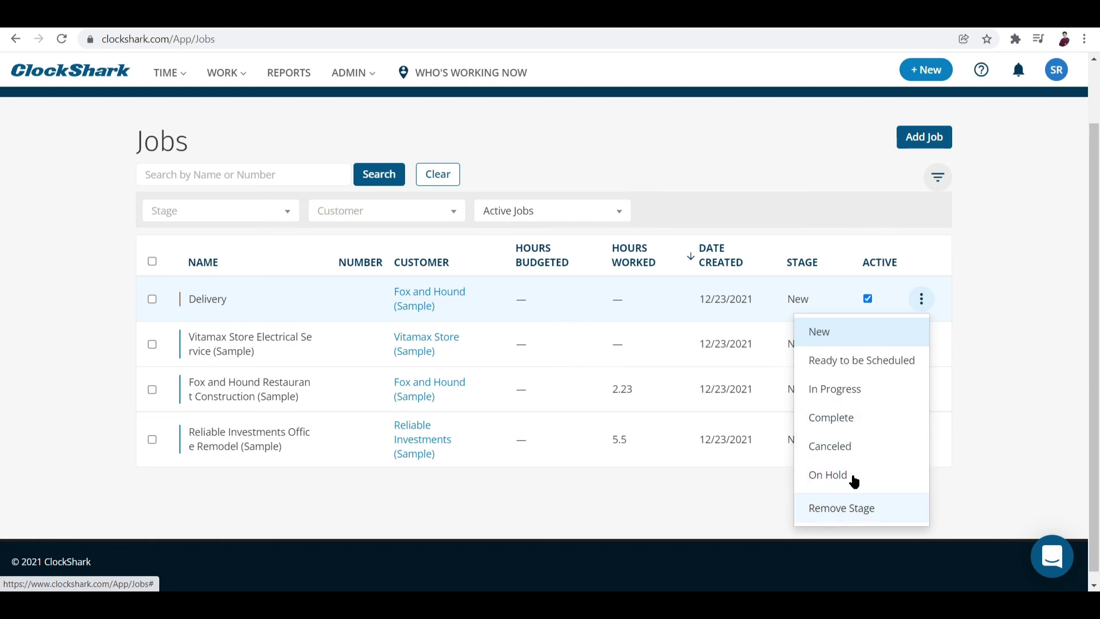
click(840, 388)
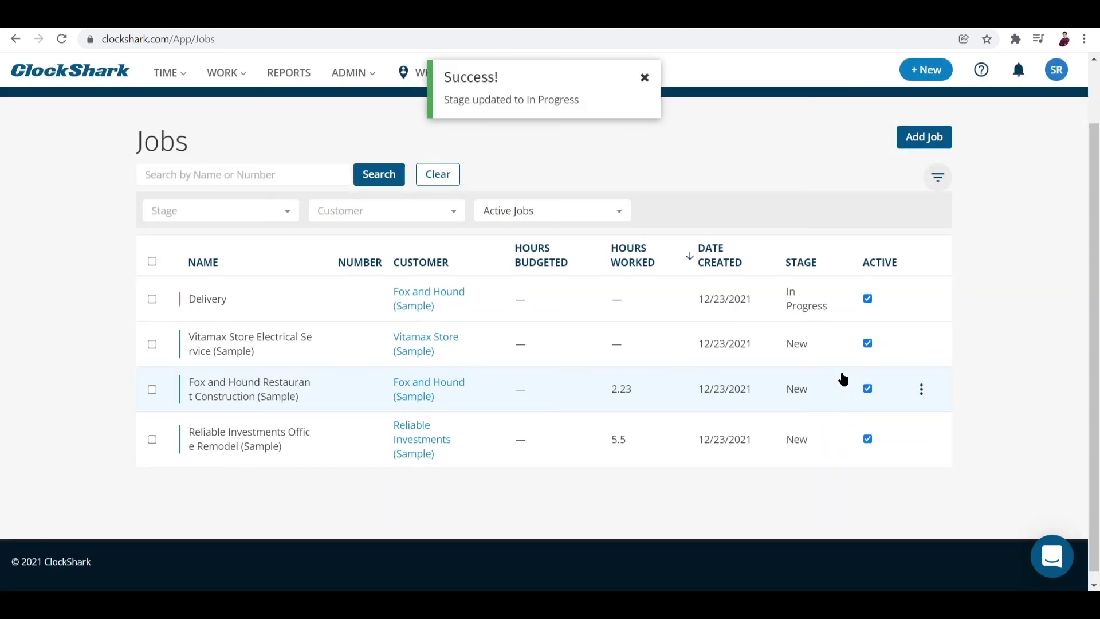
click(225, 70)
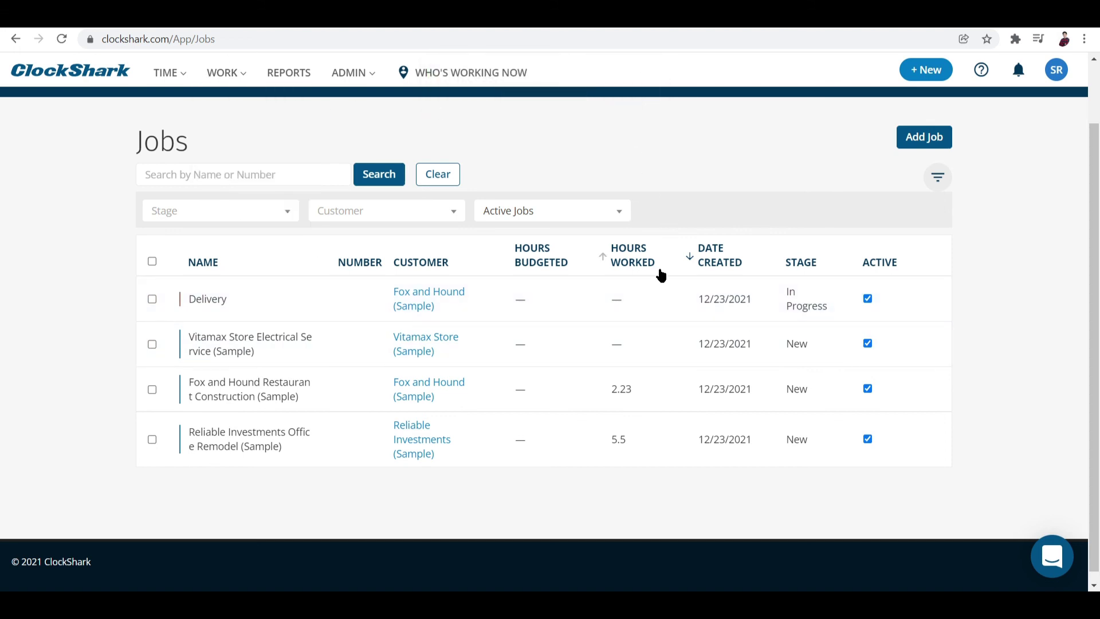
scroll(707, 228, down, 1)
scroll(705, 228, up, 2)
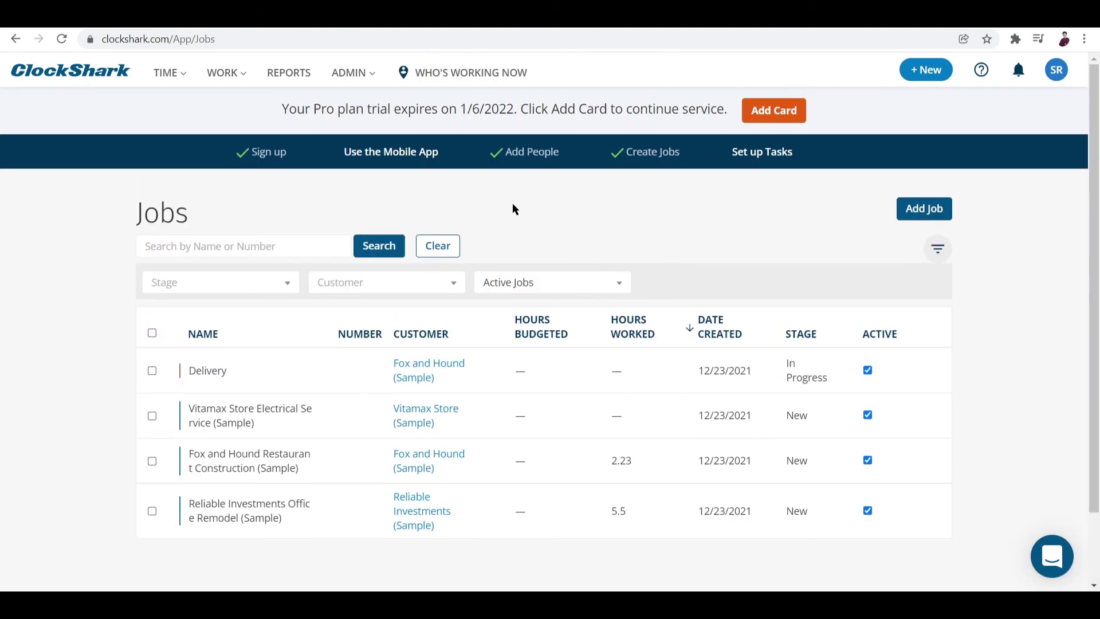